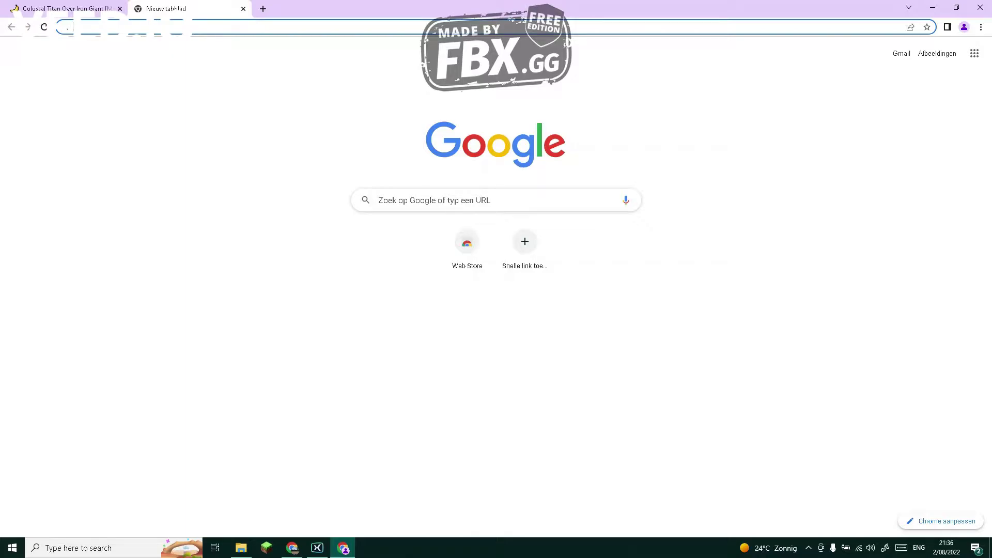
# - Go to gamebanana.com and open the MultiVersus game page
pyautogui.write('gamebanana.com')
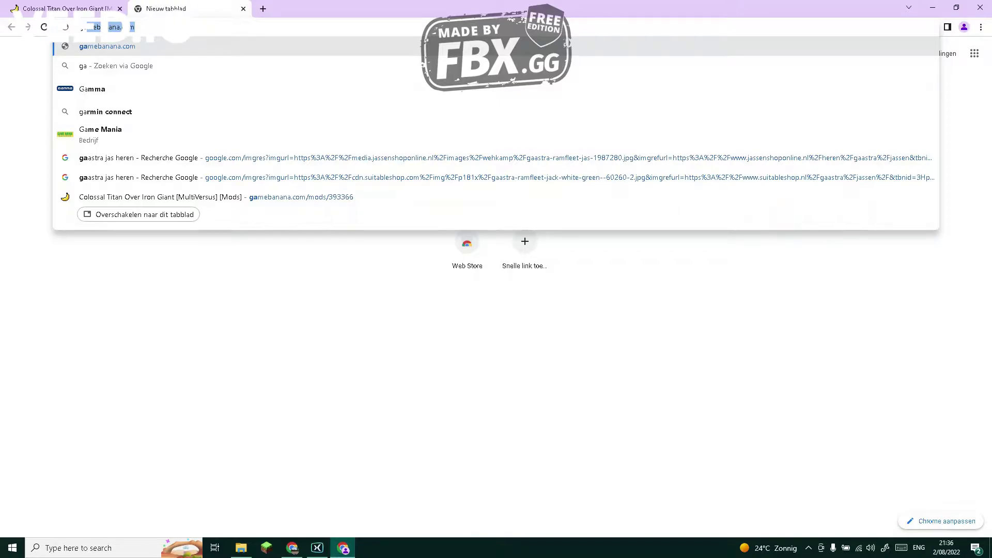
pyautogui.press('Return')
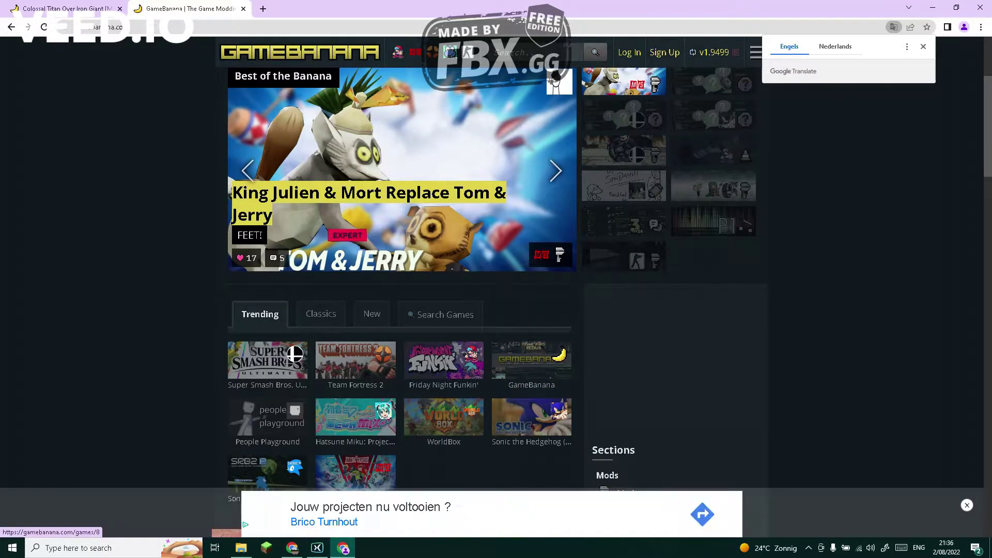
pyautogui.scroll(-9, 398, 310)
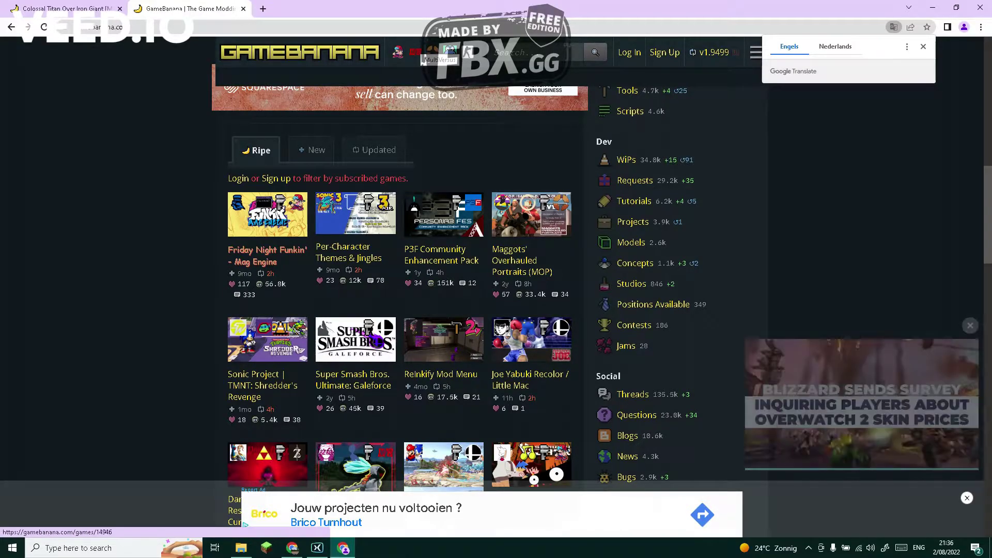
pyautogui.scroll(-8, 398, 310)
pyautogui.scroll(-18, 398, 310)
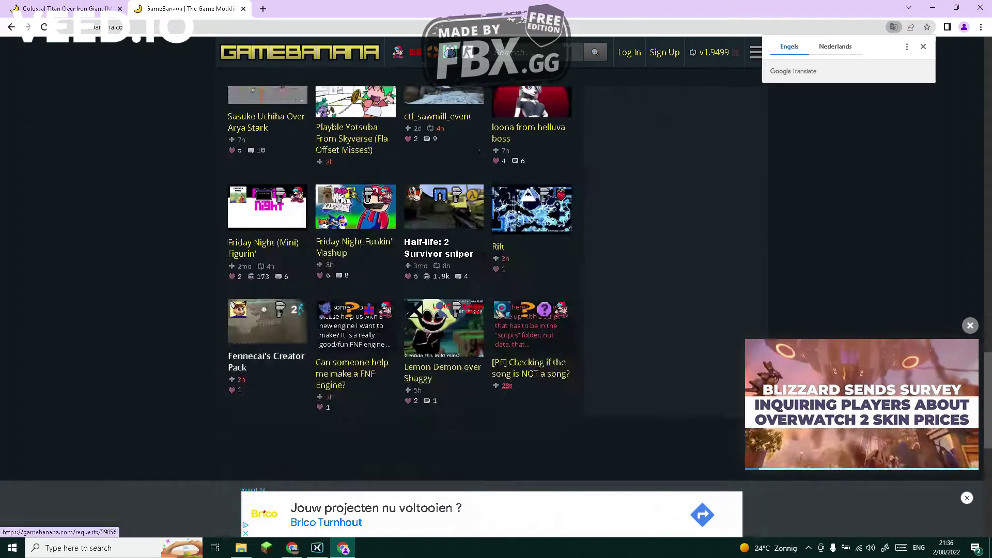
pyautogui.scroll(20, 400, 370)
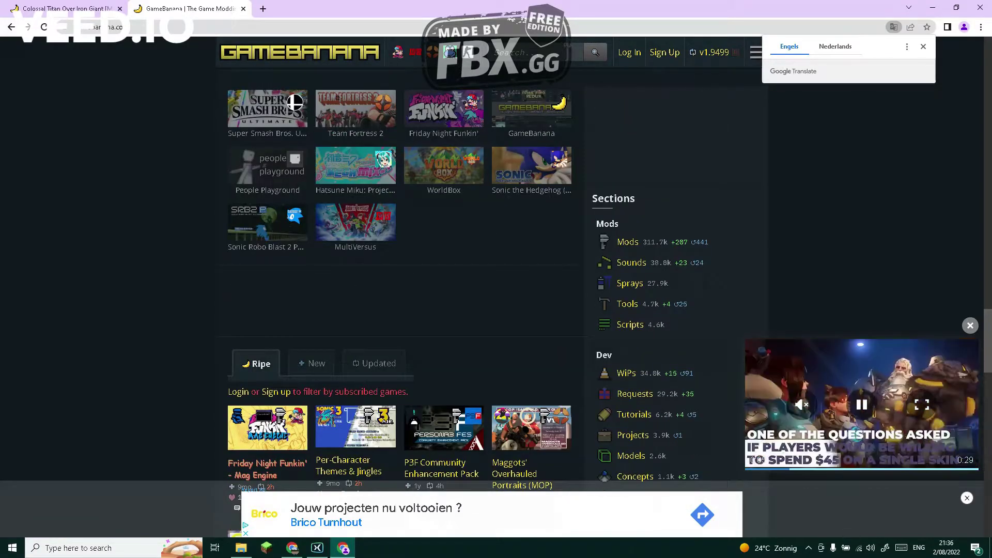
pyautogui.scroll(7, 397, 258)
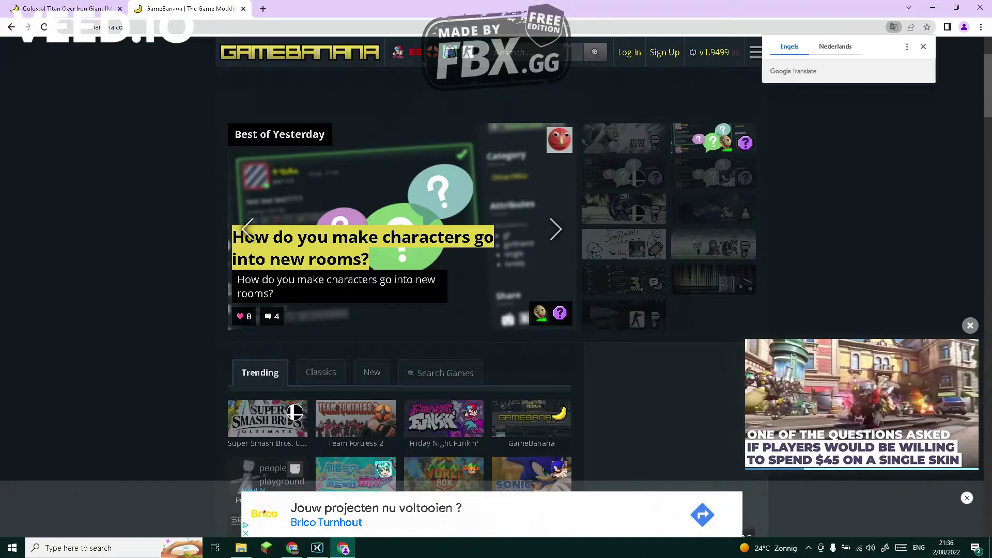
pyautogui.click(415, 52)
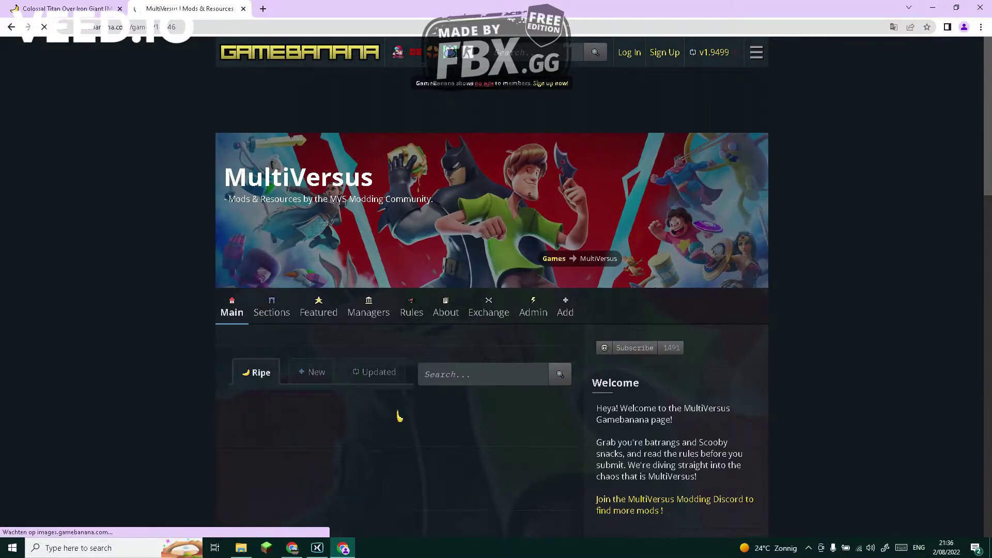
# - Open the Skins and Stages sections of the MultiVersus page in new tabs
pyautogui.scroll(-4, 446, 337)
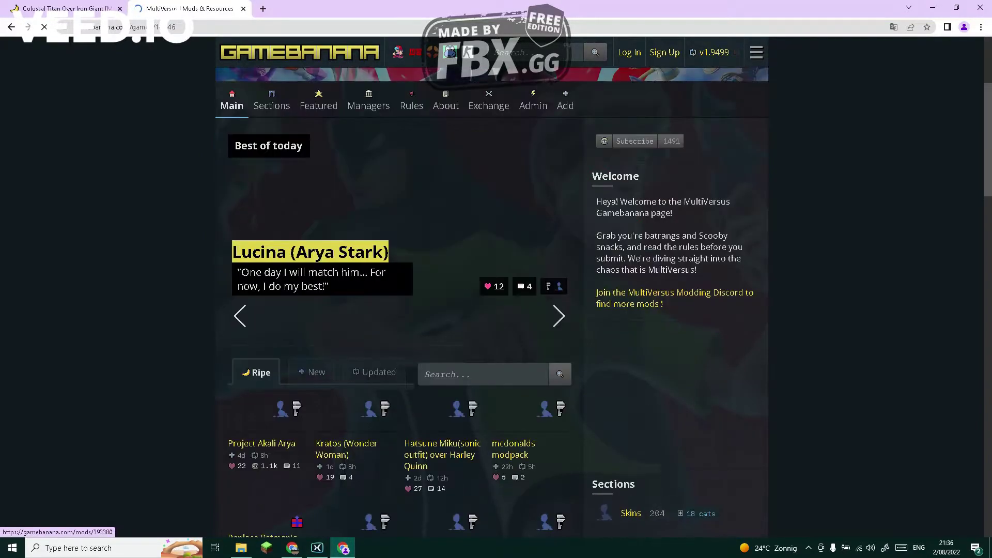
pyautogui.scroll(-4, 445, 337)
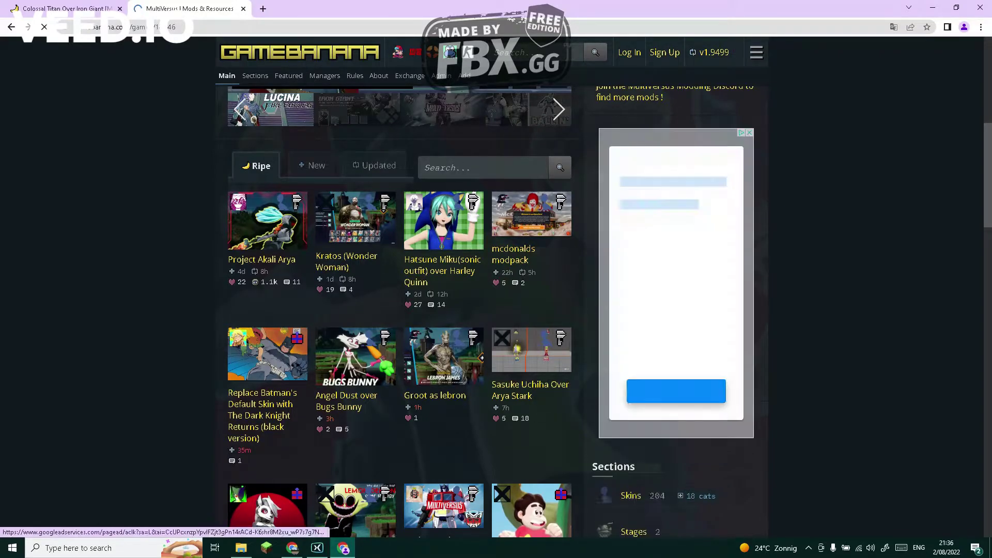
pyautogui.scroll(-3, 634, 456)
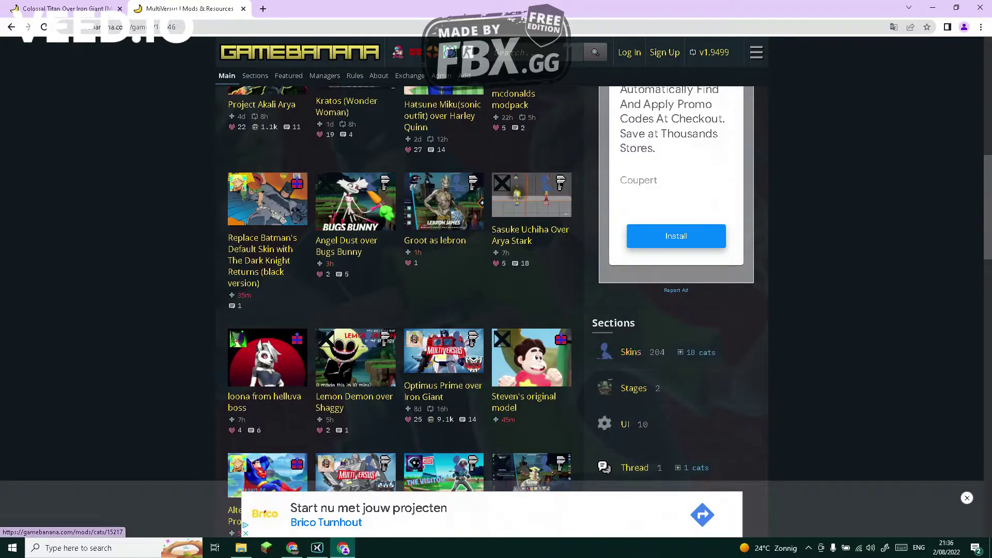
pyautogui.scroll(-1, 633, 351)
pyautogui.rightClick(633, 299)
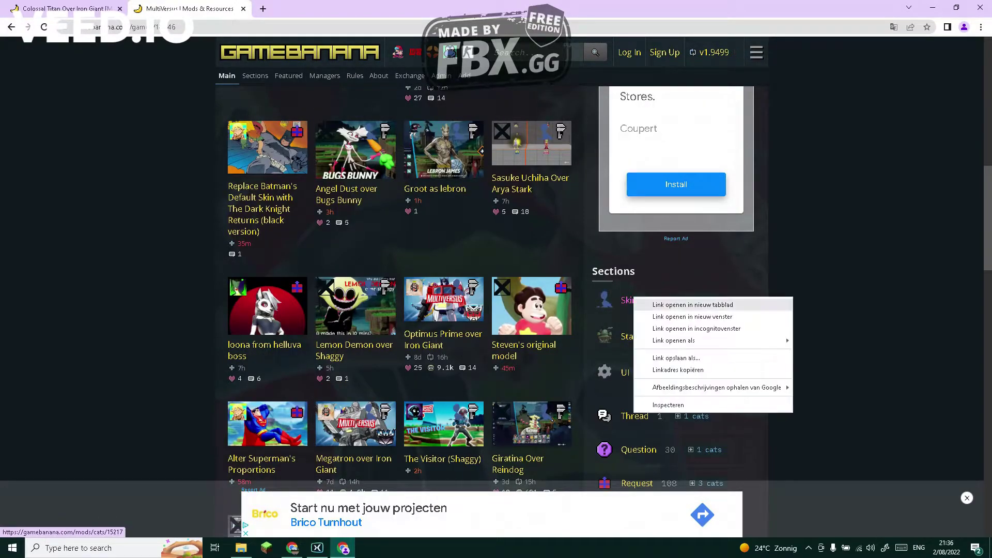
pyautogui.click(692, 304)
pyautogui.rightClick(640, 336)
pyautogui.click(700, 344)
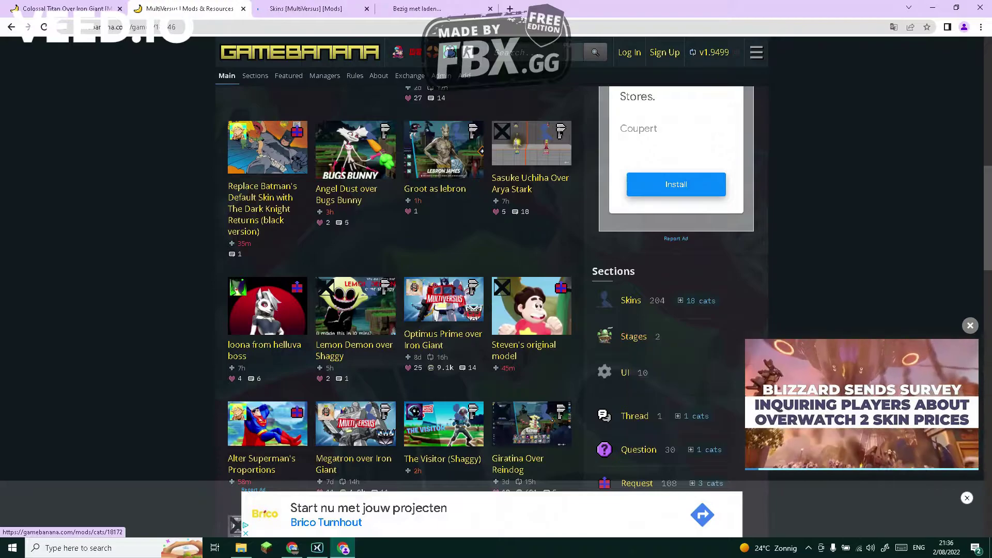
# - Browse the MultiVersus Skins section, looking over the listed mods and the character categories
pyautogui.hotkey('ctrl', 'Tab')
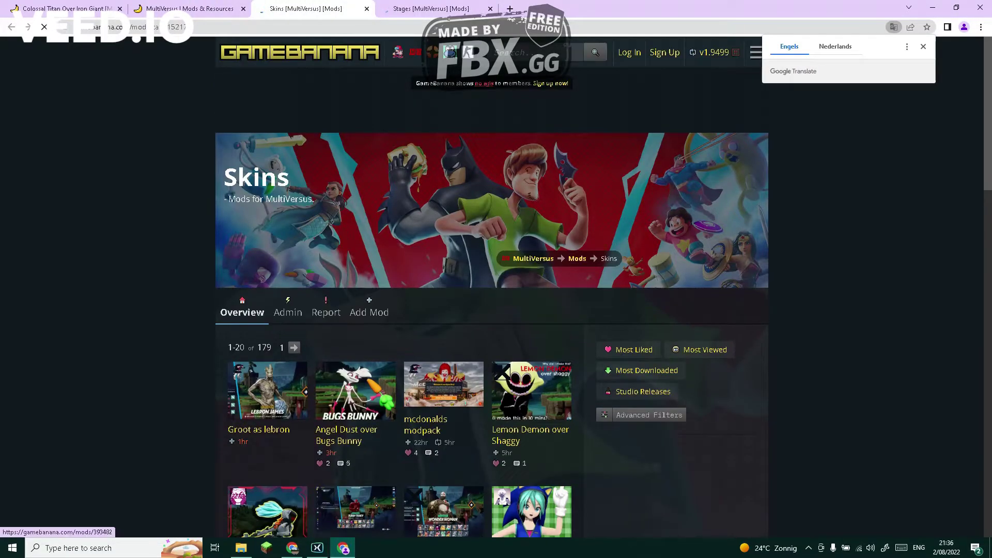
pyautogui.scroll(-3, 492, 300)
pyautogui.scroll(-5, 399, 310)
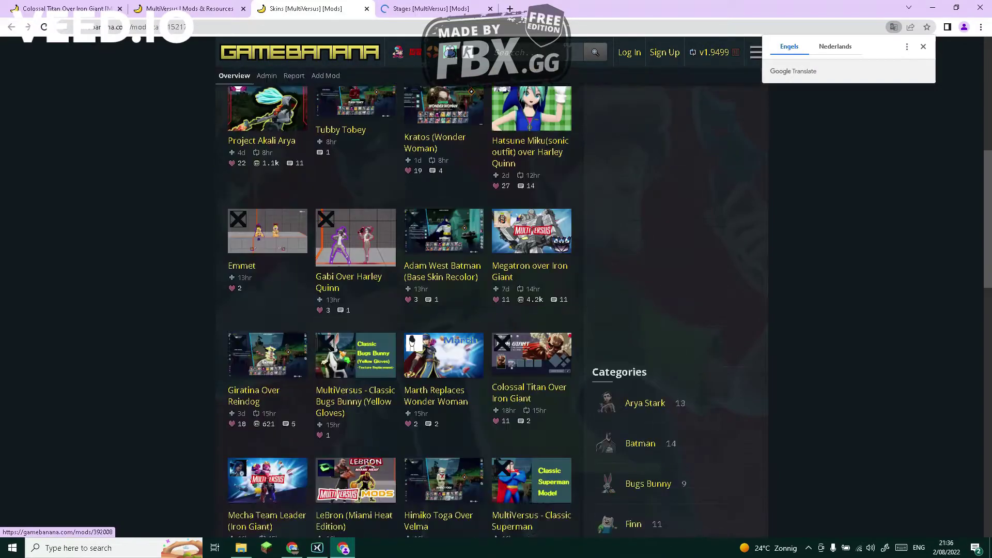
pyautogui.scroll(-5, 399, 310)
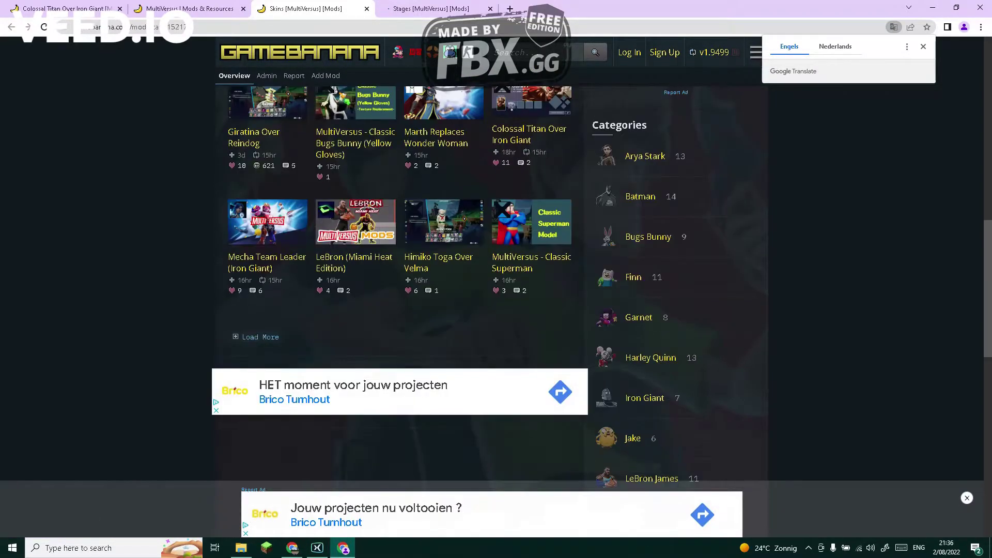
pyautogui.scroll(15, 400, 310)
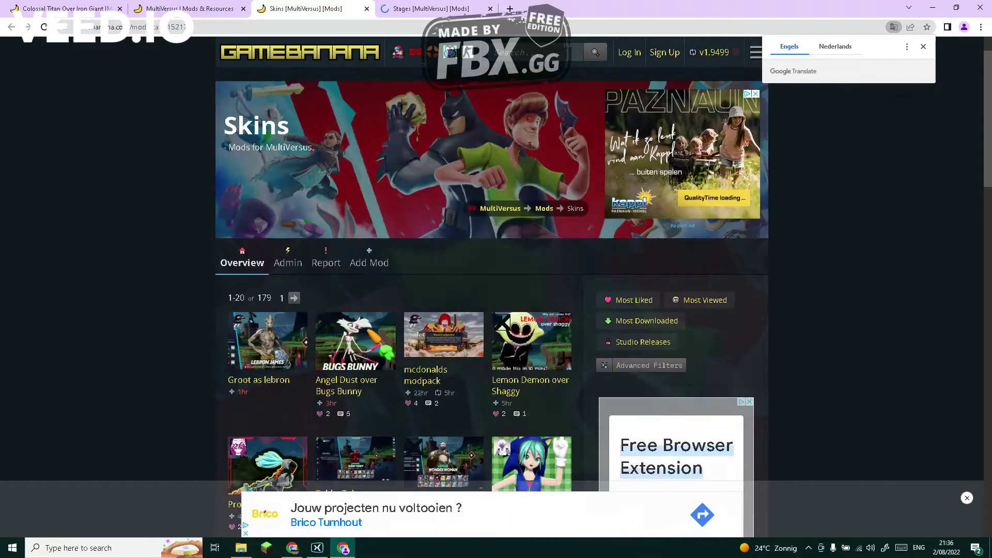
pyautogui.scroll(-8, 400, 309)
pyautogui.scroll(-4, 400, 310)
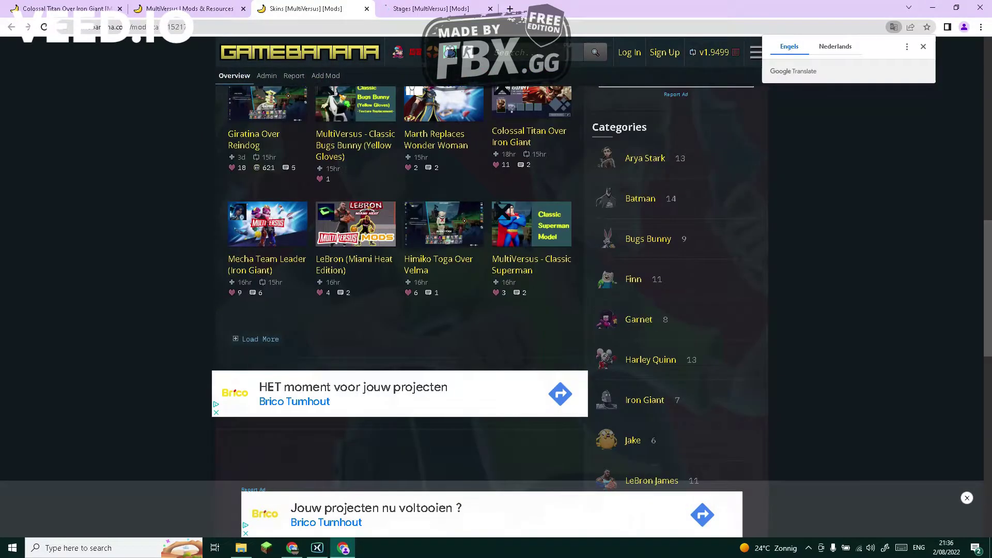
pyautogui.scroll(-5, 399, 310)
pyautogui.scroll(9, 400, 310)
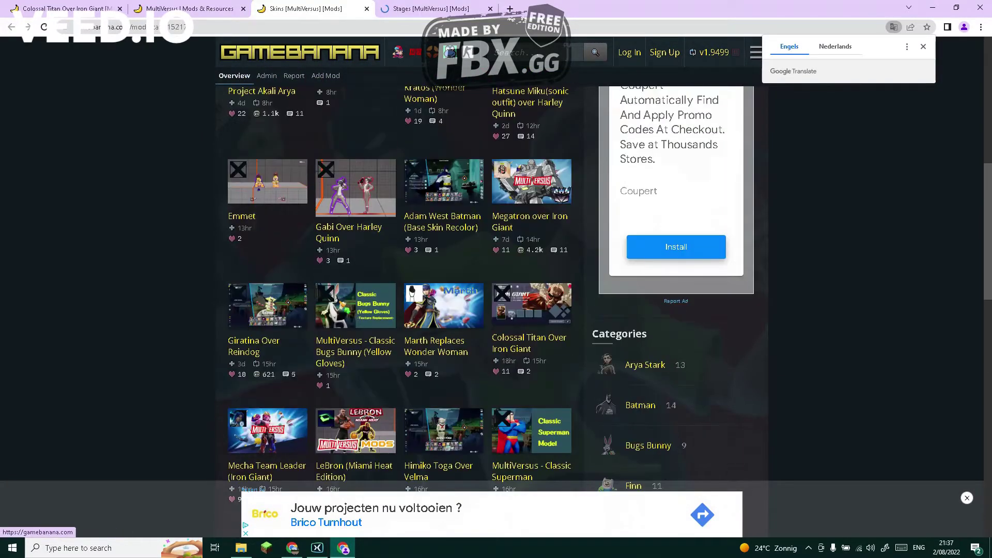
# - Close the MultiVersus main page and Skins tabs and return to the Colossal Titan Over Iron Giant mod page
pyautogui.click(66, 9)
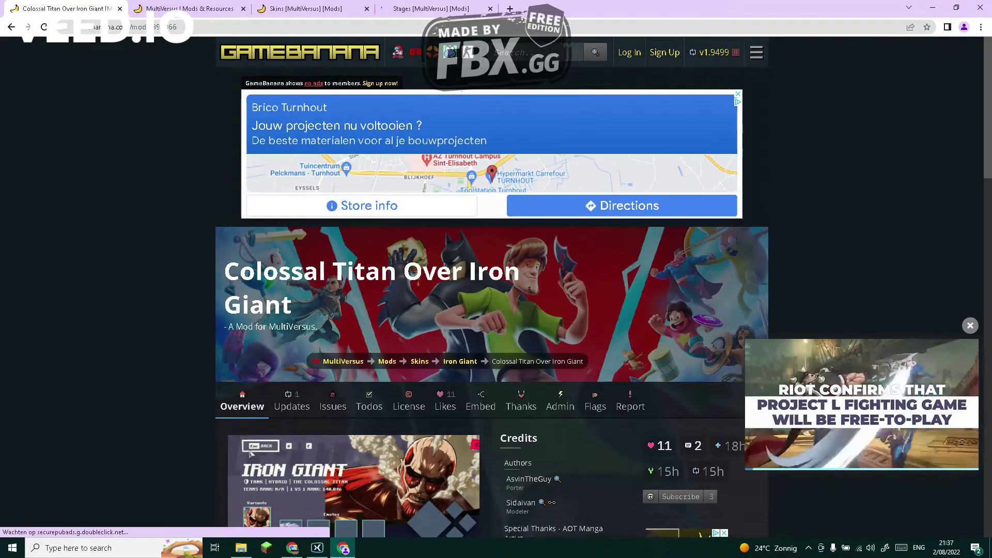
pyautogui.click(189, 9)
pyautogui.click(366, 8)
pyautogui.click(243, 9)
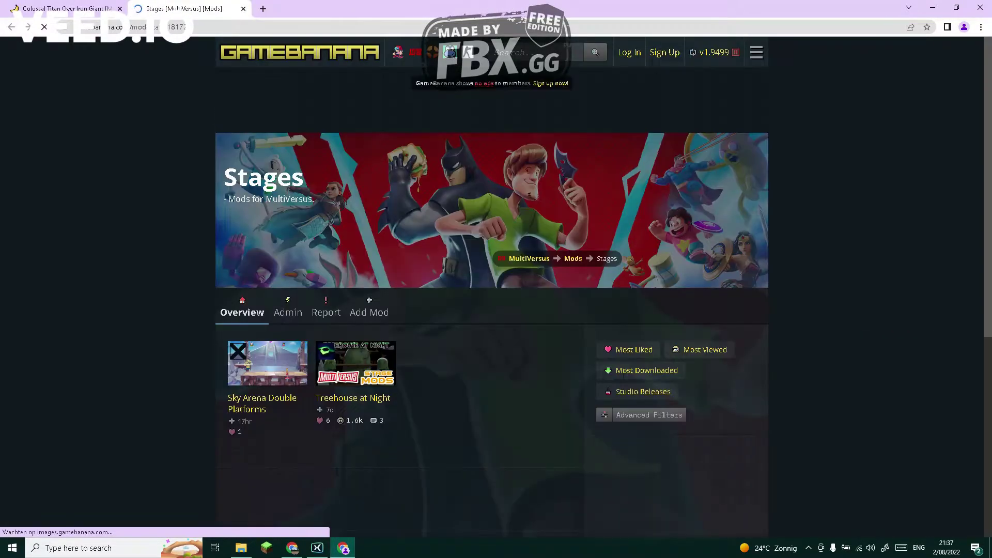
pyautogui.hotkey('ctrl', '1')
# - Examine the Colossal Titan mod page, including its second screenshot, update notes, description and download files
pyautogui.scroll(-5, 496, 310)
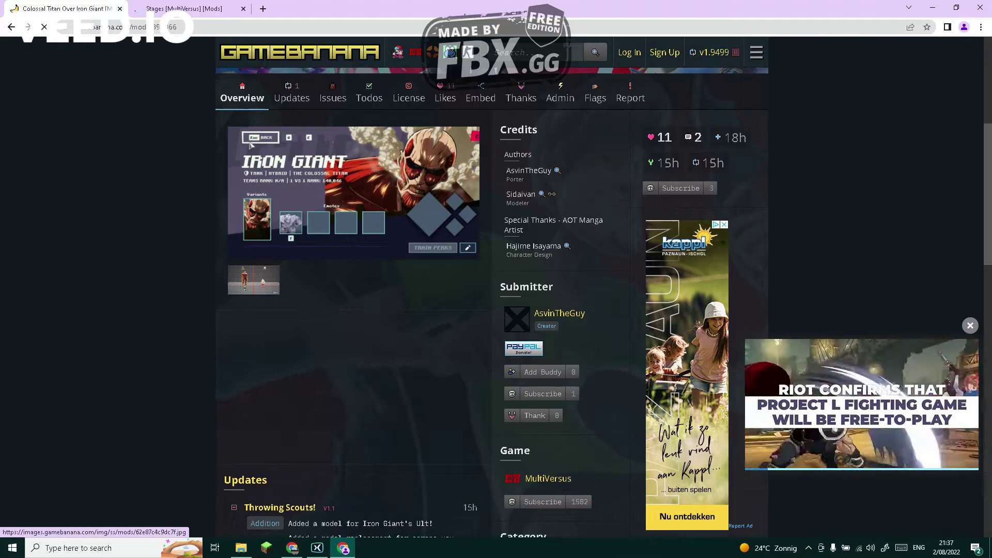
pyautogui.click(253, 279)
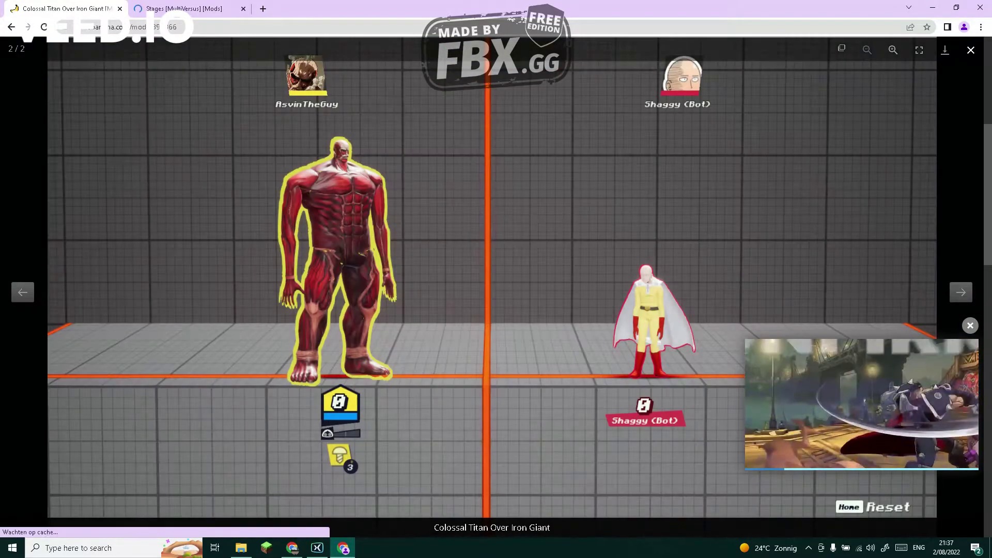
pyautogui.press('Escape')
pyautogui.scroll(-3, 496, 310)
pyautogui.scroll(4, 496, 310)
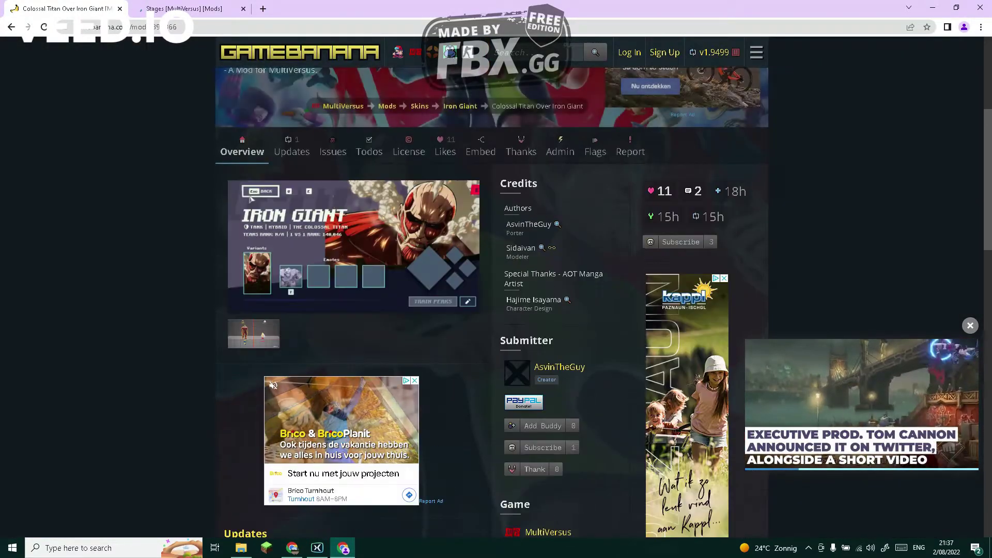
pyautogui.scroll(4, 496, 310)
pyautogui.scroll(-12, 496, 310)
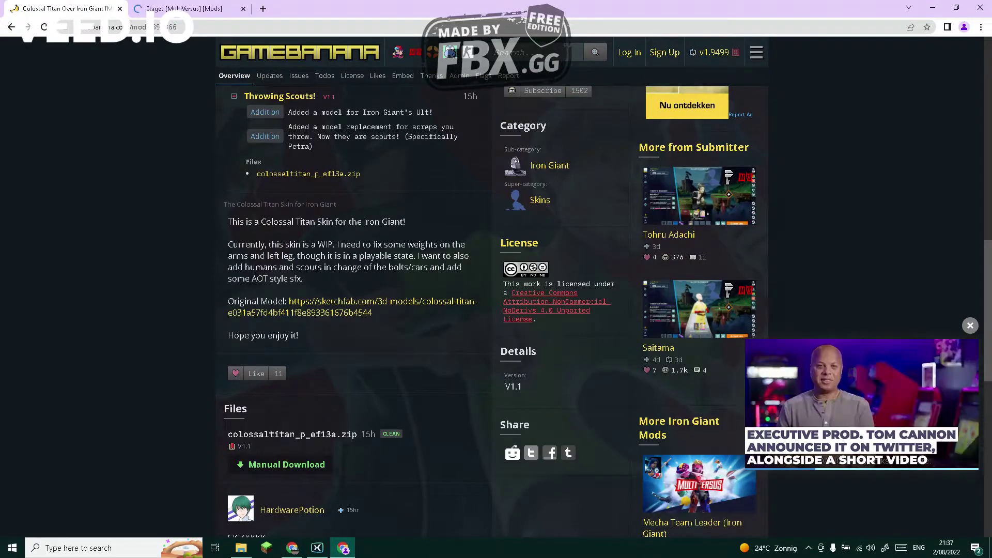
pyautogui.scroll(-2, 496, 310)
pyautogui.scroll(8, 277, 526)
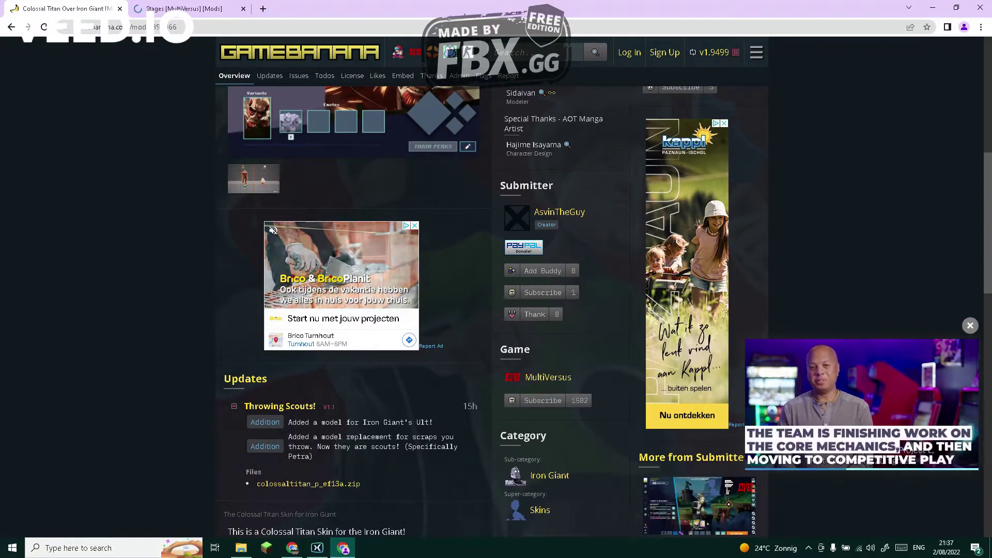
pyautogui.scroll(1, 496, 310)
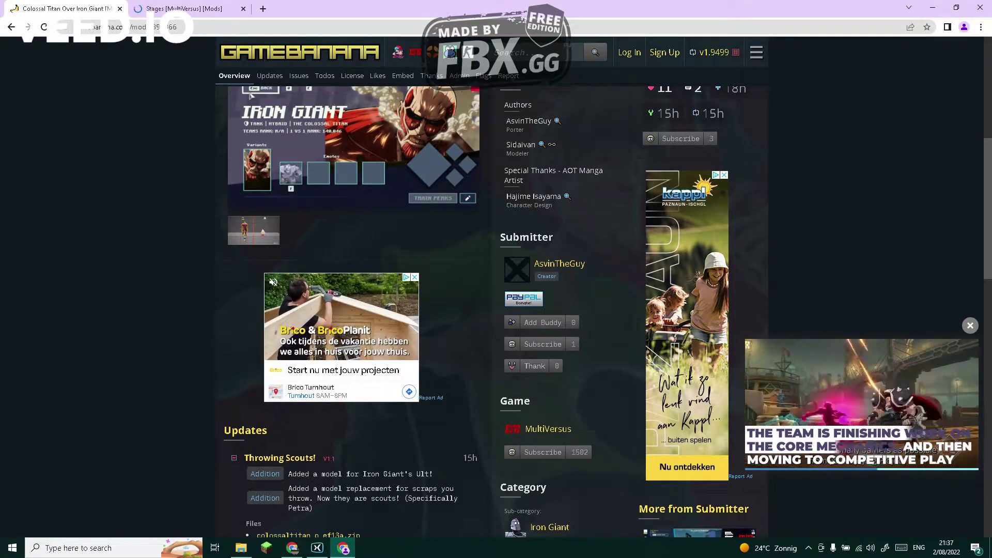
# - Download colossaltitan_p_ef13a.zip, open the archive in WinRAR and dismiss the licence reminder
pyautogui.scroll(-9, 277, 526)
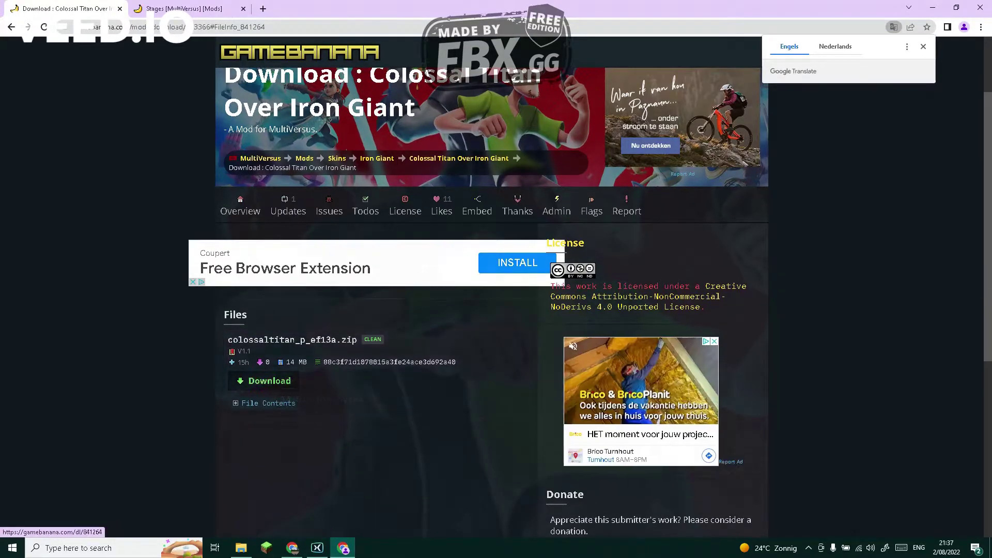
pyautogui.click(269, 381)
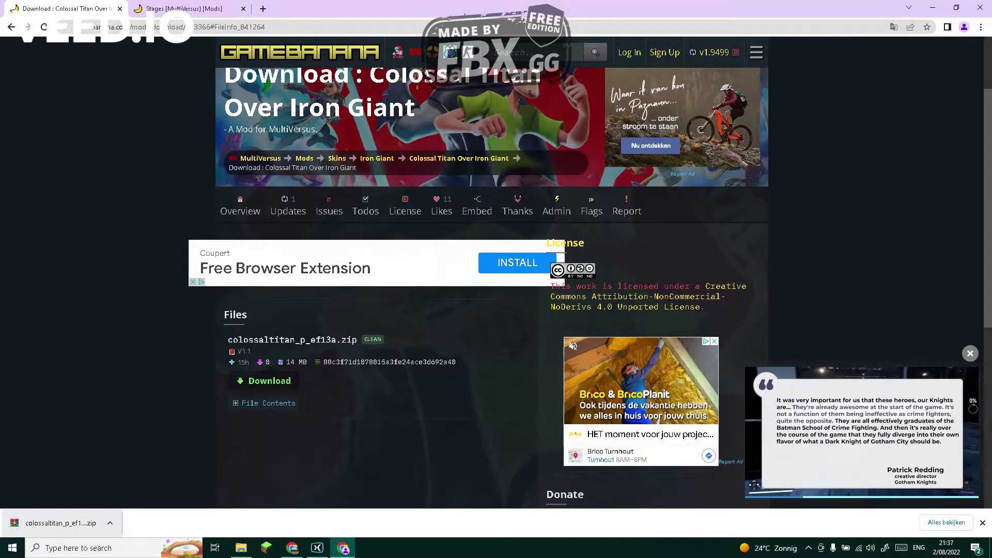
pyautogui.click(110, 523)
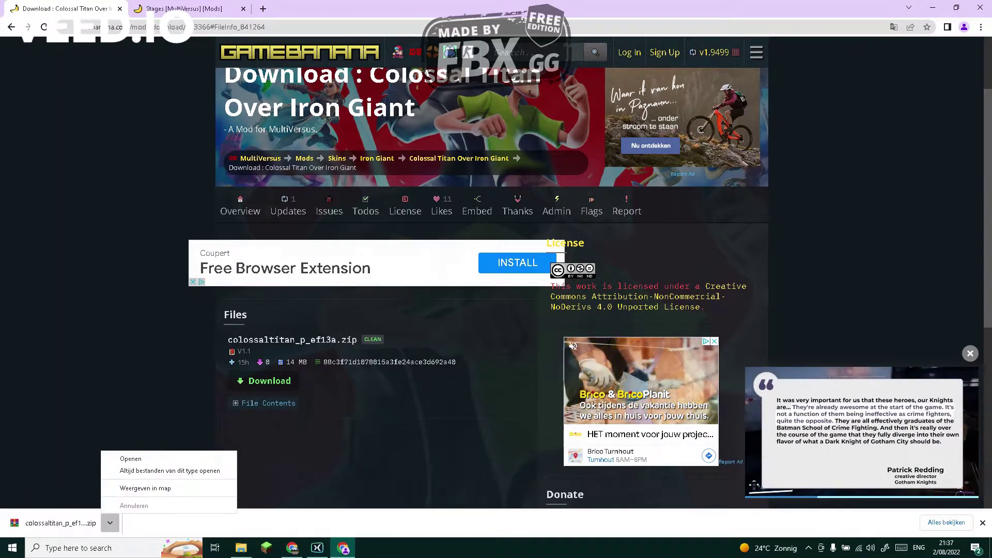
pyautogui.click(126, 458)
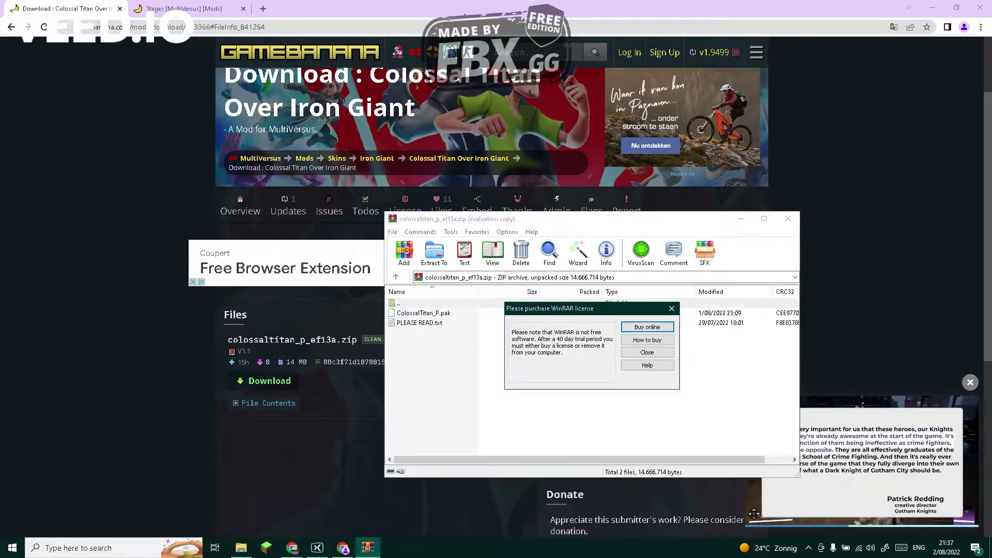
pyautogui.click(672, 308)
# - Switch to File Explorer and open Local Disk (C:) from This PC
pyautogui.click(242, 547)
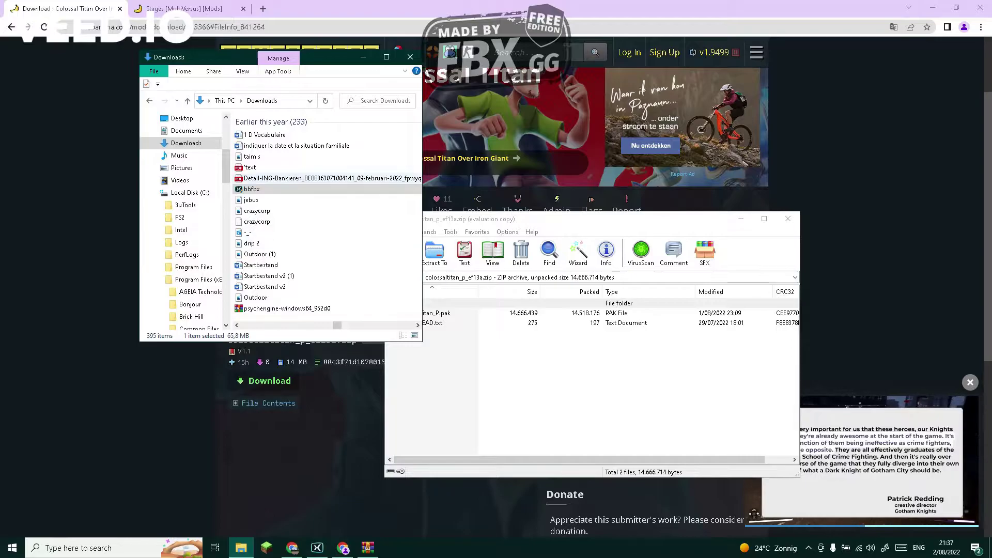
pyautogui.click(191, 193)
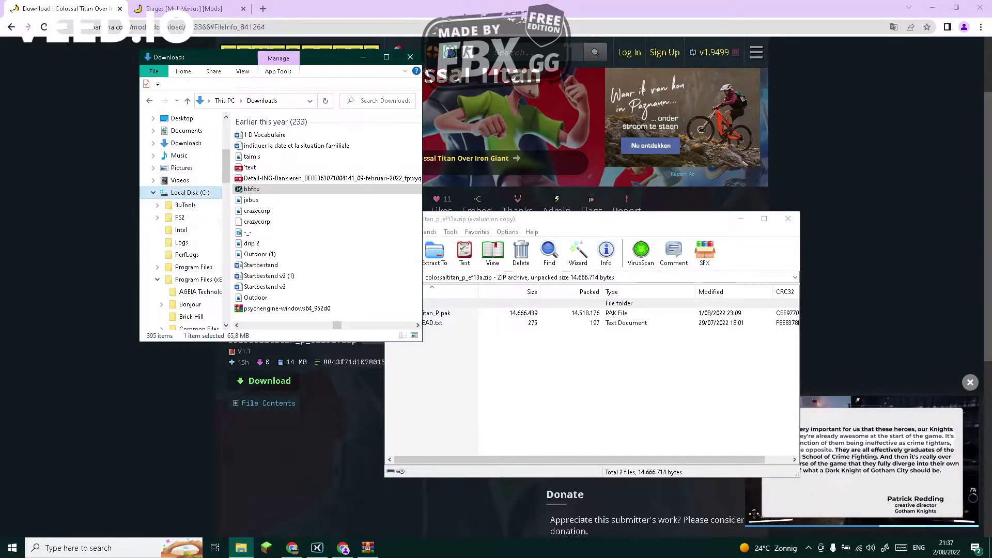
pyautogui.press('Up')
pyautogui.press('Up')
pyautogui.press('Up')
pyautogui.press('Up')
pyautogui.press('Up')
pyautogui.press('Up')
pyautogui.press('Up')
pyautogui.press('Up')
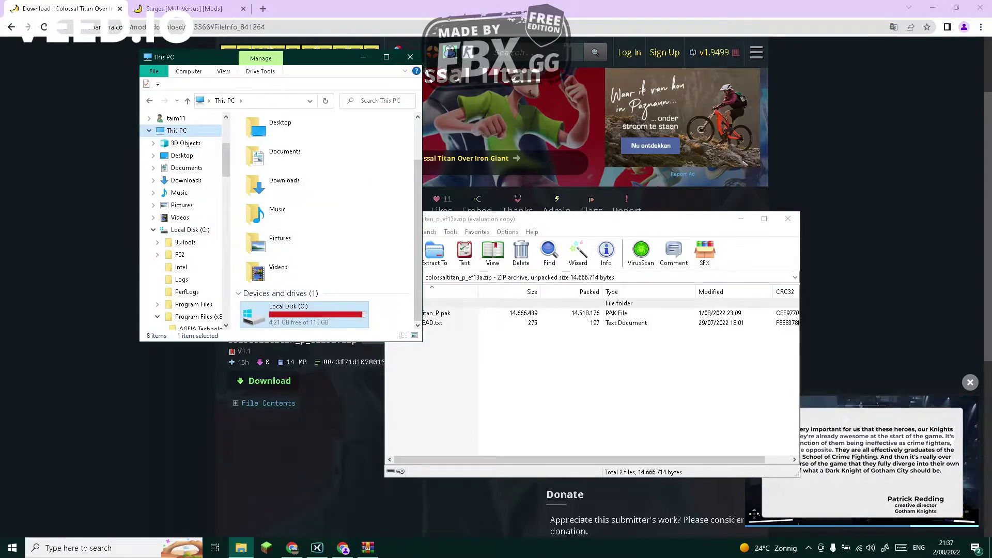
pyautogui.press('Return')
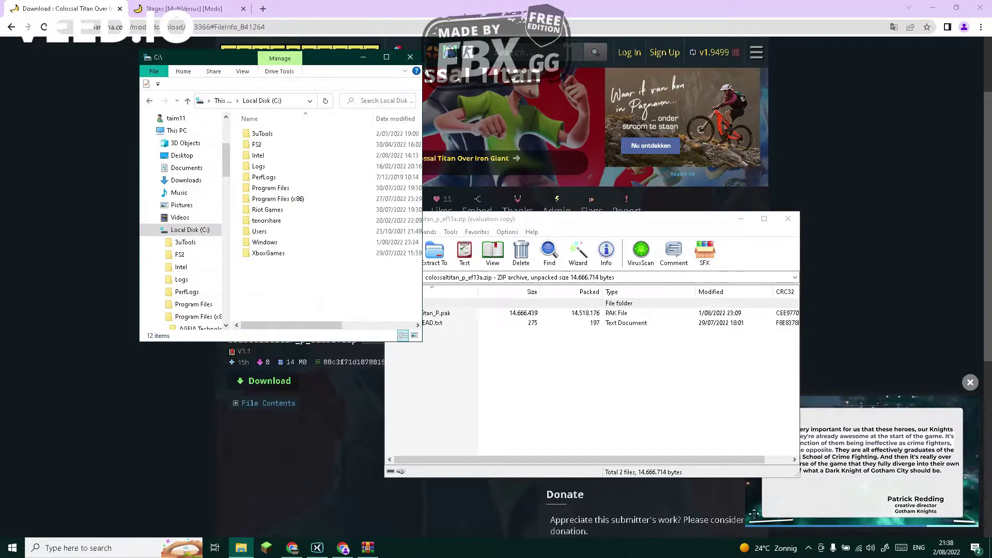
# - Open the Steam folder inside Program Files (x86) on Local Disk (C:)
pyautogui.press('Down')
pyautogui.press('Down')
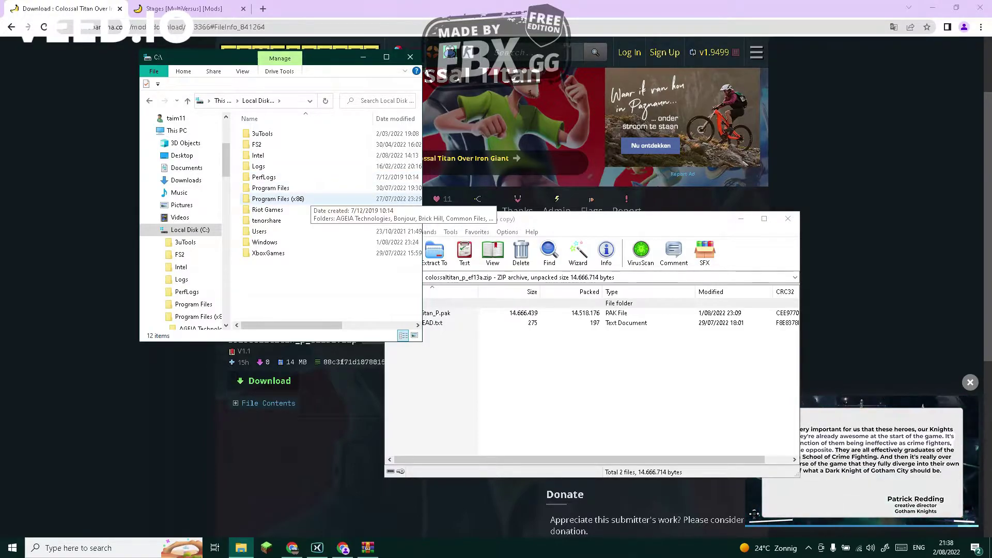
pyautogui.doubleClick(310, 198)
pyautogui.click(310, 198)
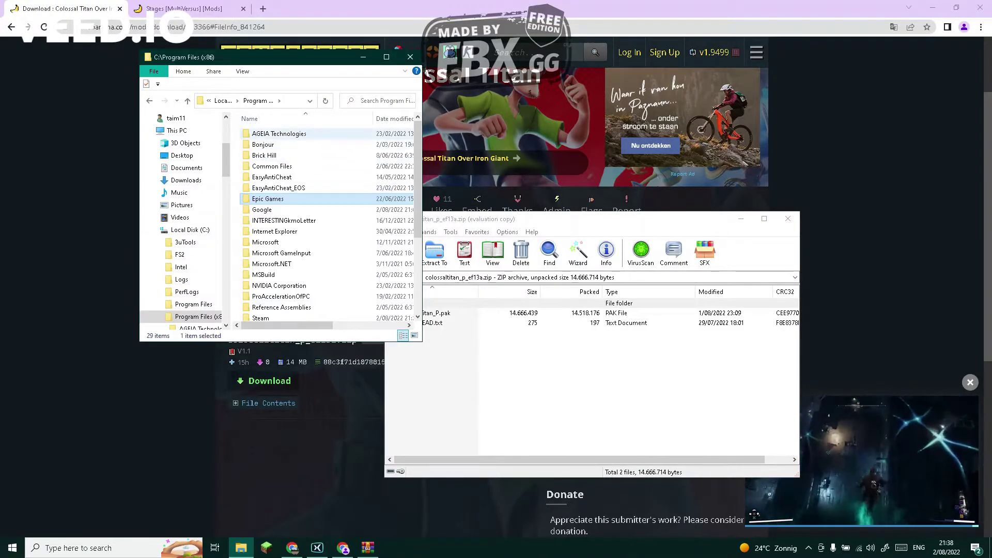
pyautogui.scroll(-1, 289, 310)
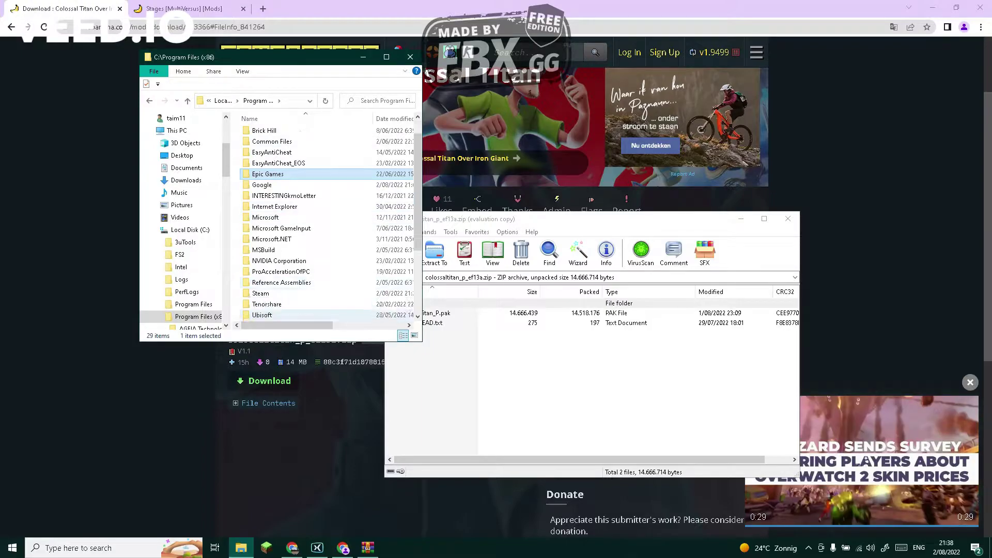
pyautogui.write('steam')
pyautogui.press('Return')
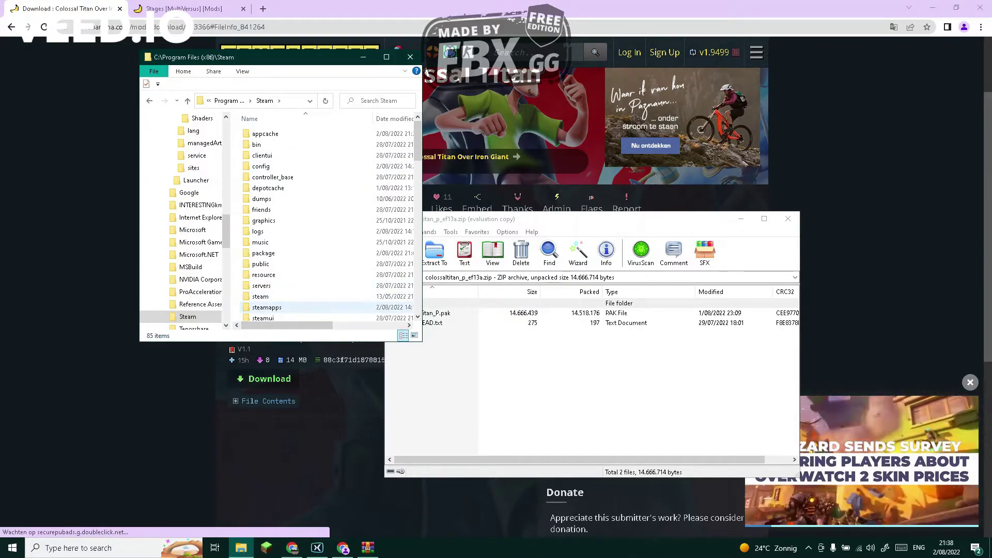
# - Browse from the Steam folder through steamapps, common, MultiVersus, the inner MultiVersus and Content to the Paks folder
pyautogui.doubleClick(267, 307)
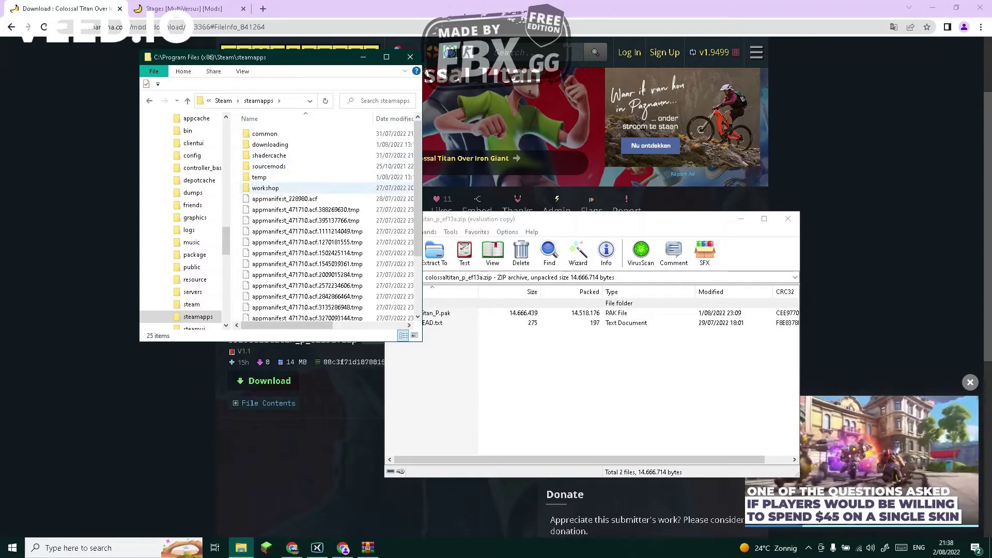
pyautogui.doubleClick(264, 134)
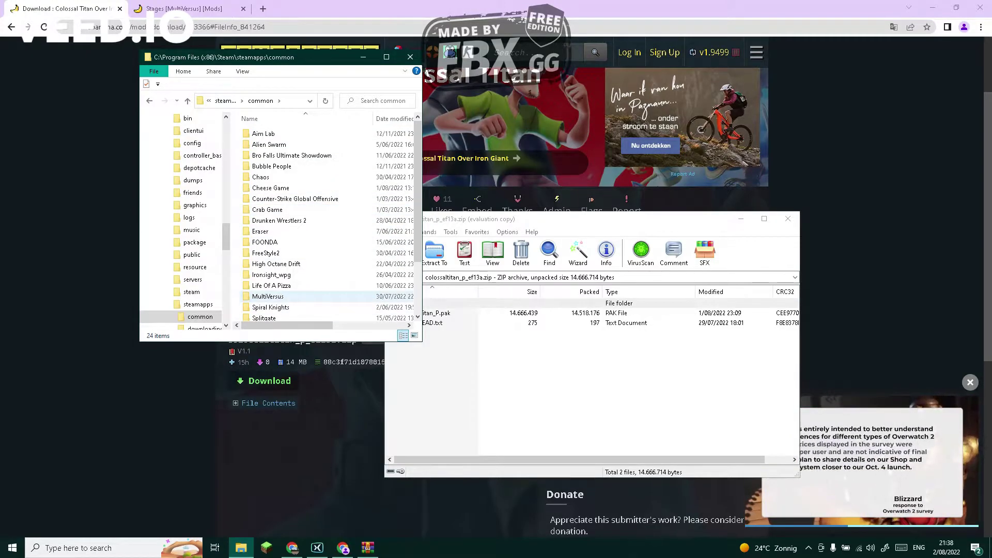
pyautogui.doubleClick(268, 296)
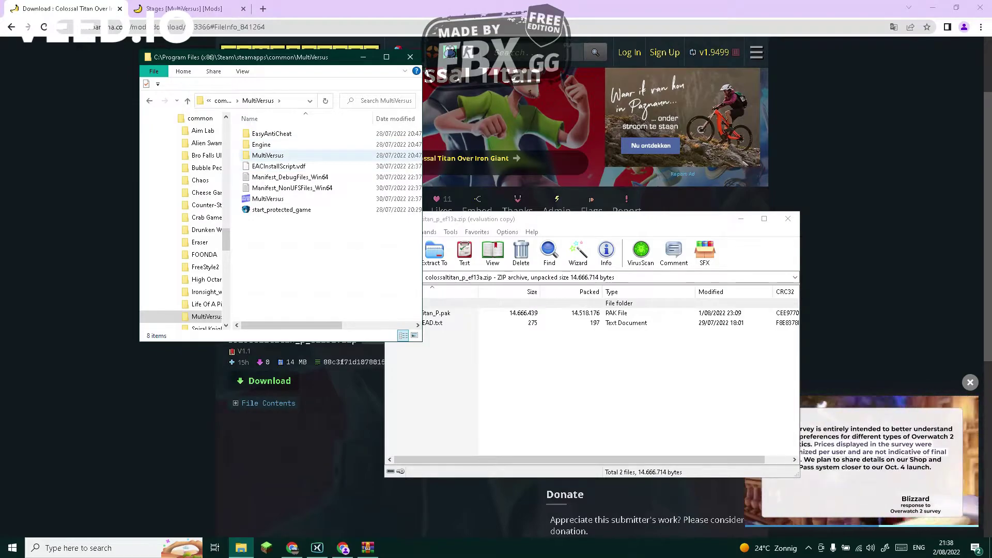
pyautogui.doubleClick(268, 155)
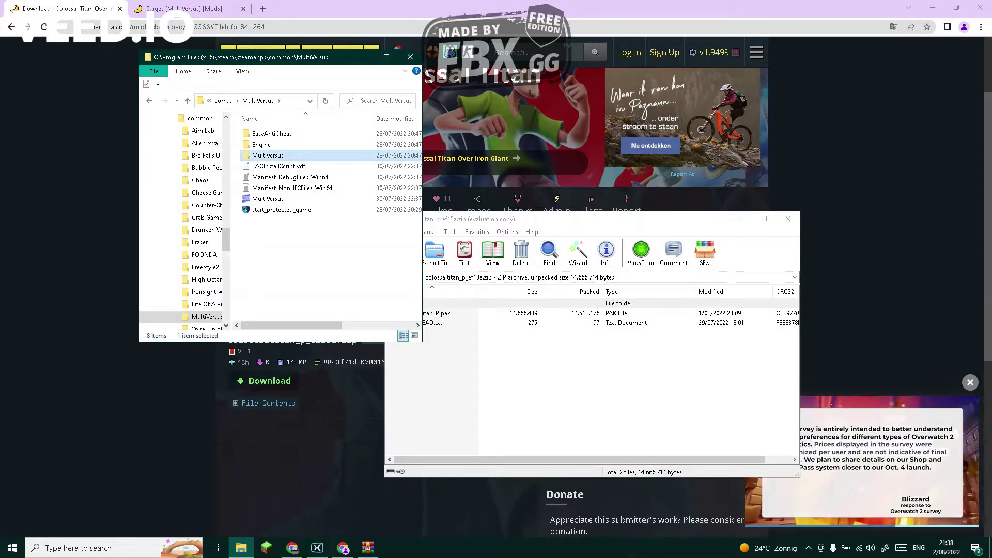
pyautogui.doubleClick(264, 155)
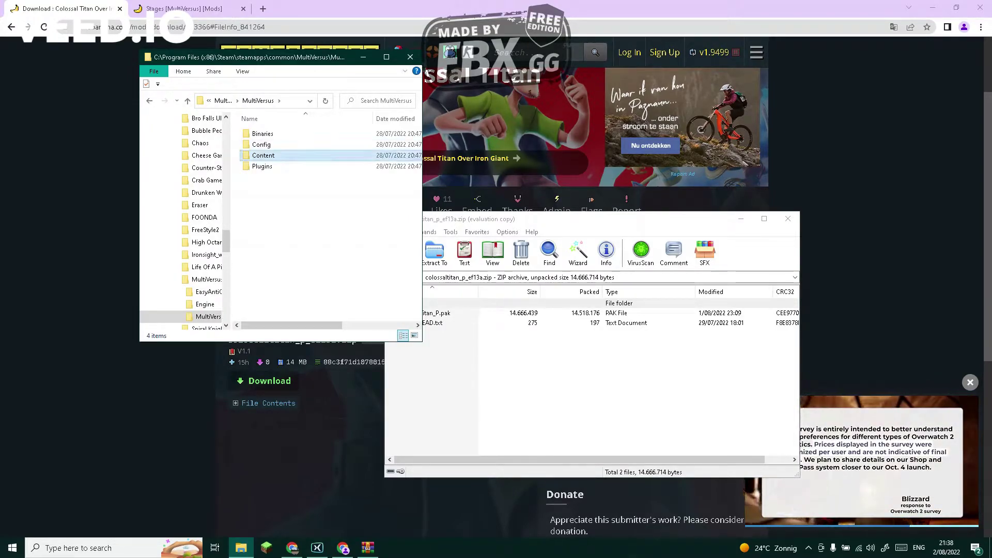
pyautogui.doubleClick(258, 144)
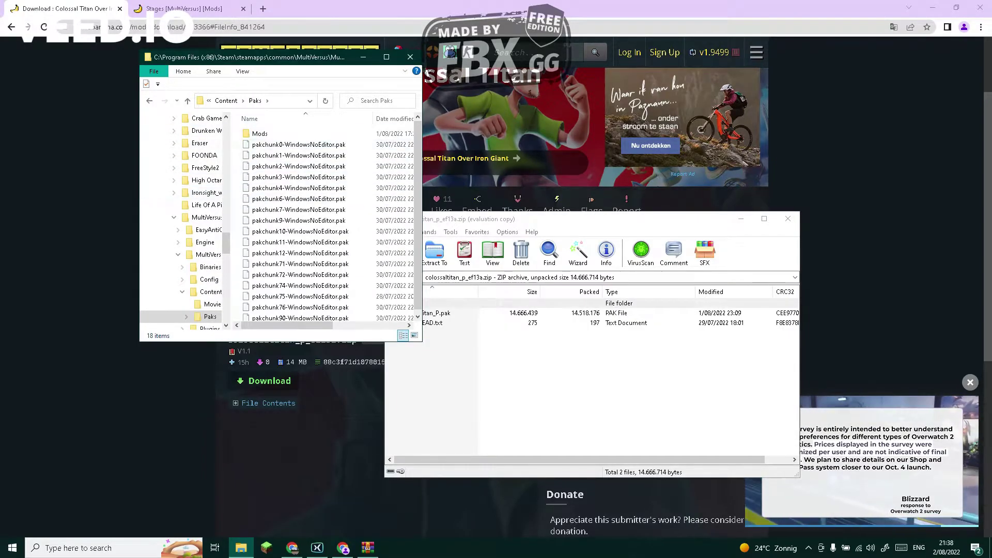
pyautogui.rightClick(235, 163)
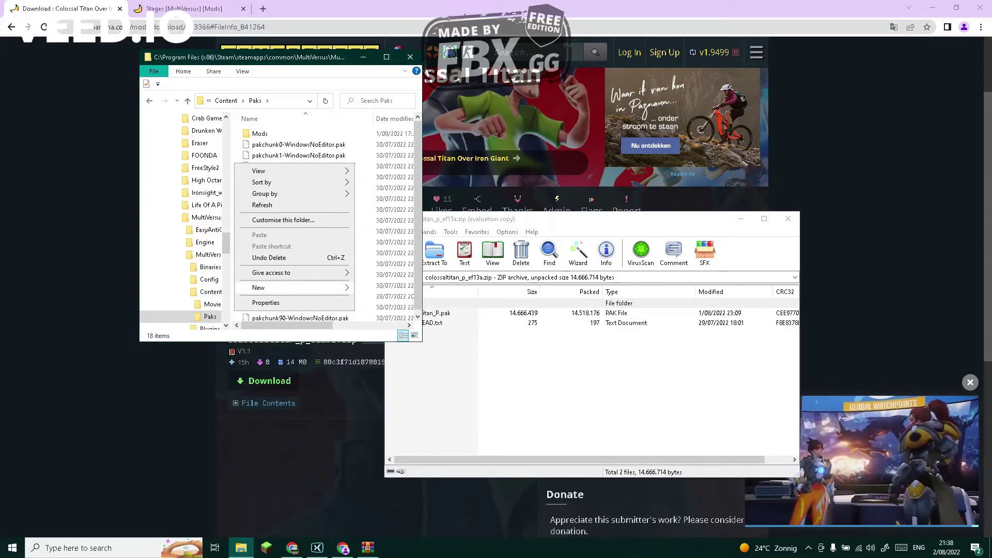
pyautogui.moveTo(268, 287)
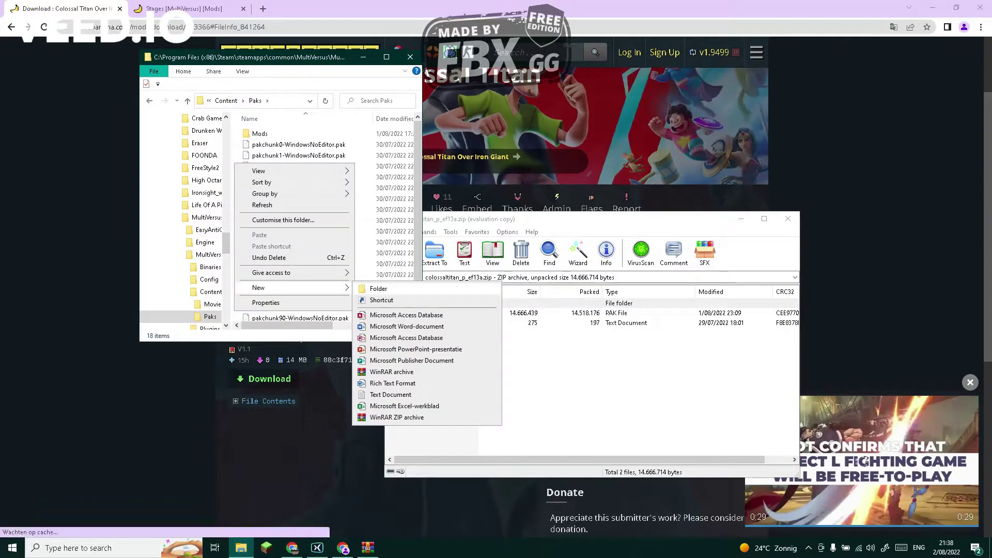
pyautogui.click(260, 133)
pyautogui.rightClick(259, 133)
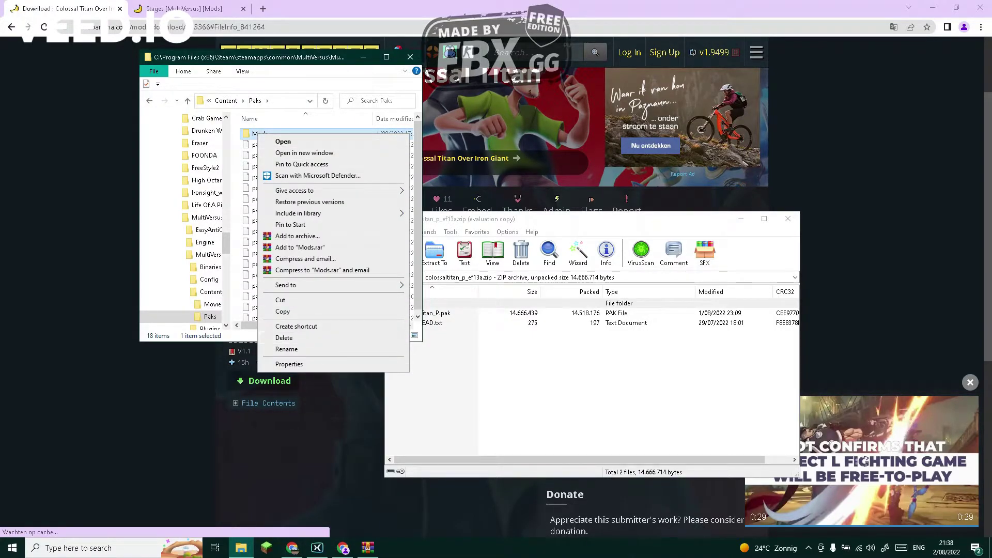
pyautogui.click(236, 246)
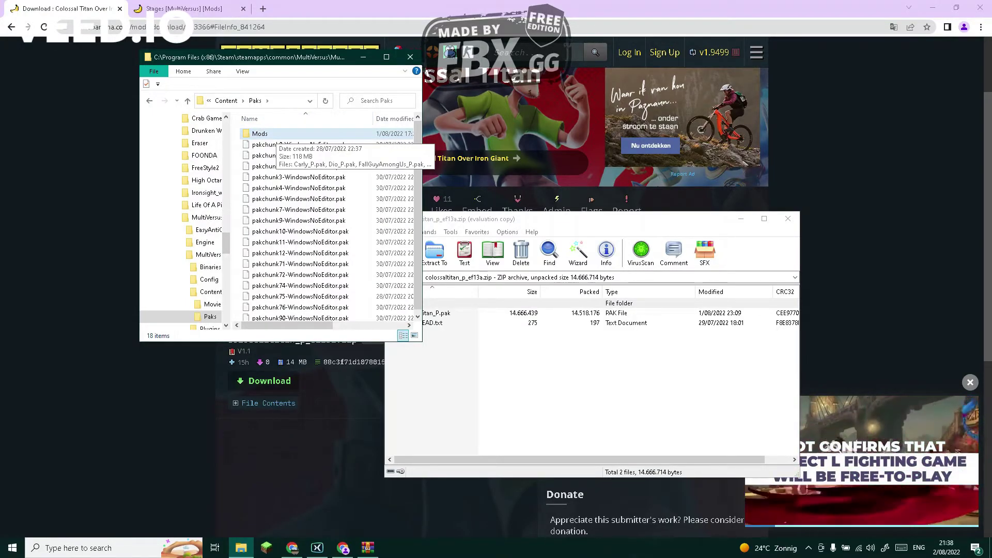
# - Open the Mods folder inside Paks, then read the archive's PLEASE READ.txt installation instructions and close them
pyautogui.doubleClick(276, 134)
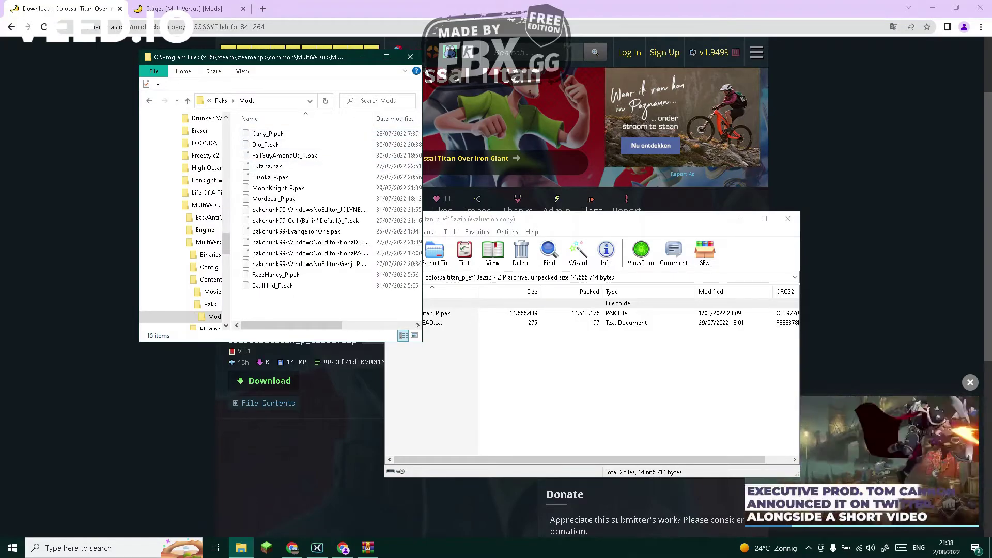
pyautogui.moveTo(597, 219); pyautogui.dragTo(742, 129)
pyautogui.doubleClick(564, 232)
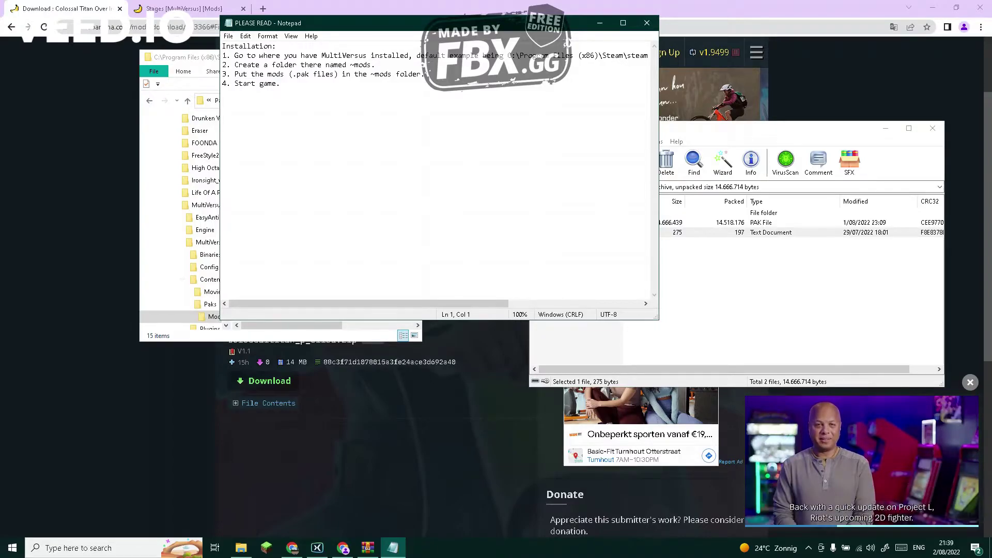
pyautogui.click(646, 23)
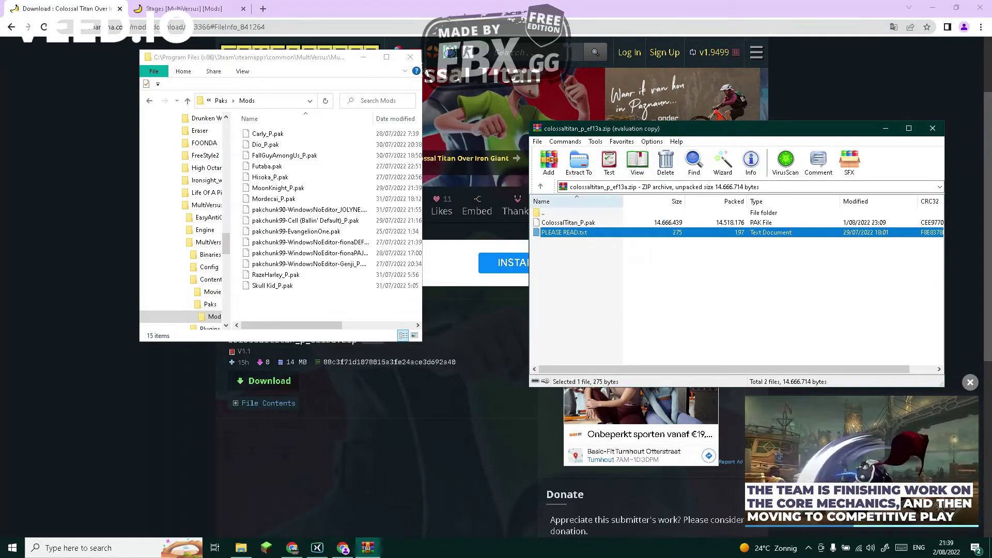
# - Extract ColossalTitan_P.pak from the archive into the Mods folder and close the folder and archive windows
pyautogui.click(568, 223)
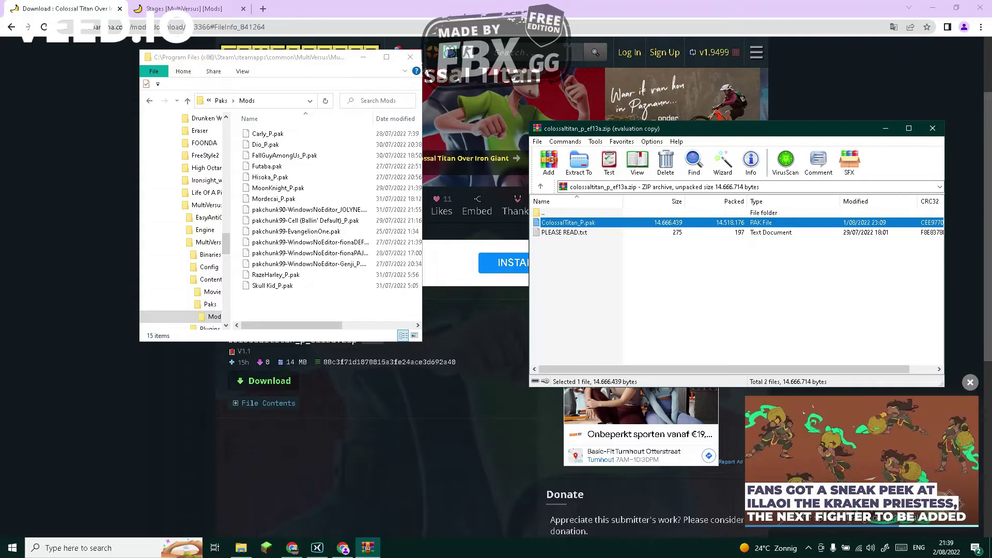
pyautogui.moveTo(568, 222); pyautogui.dragTo(321, 306)
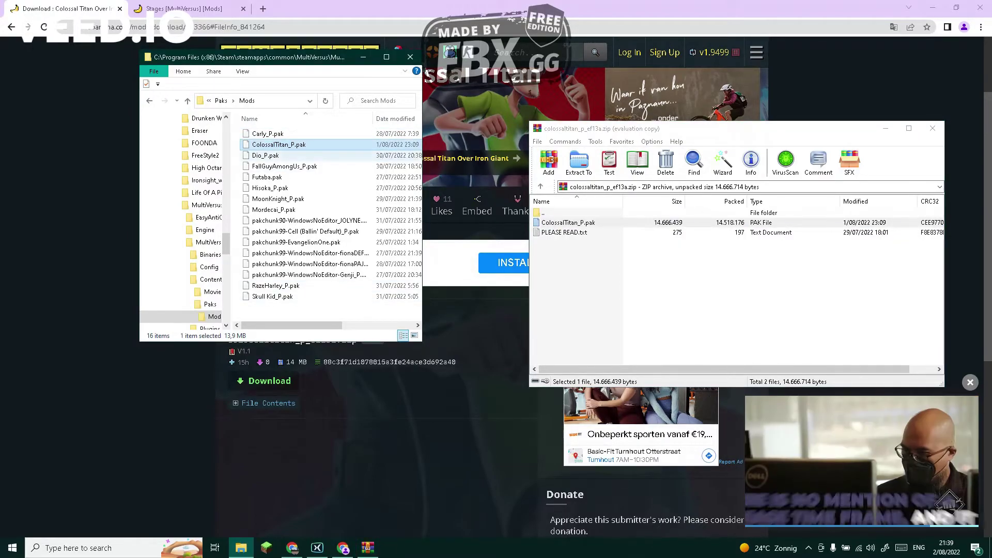
pyautogui.click(410, 57)
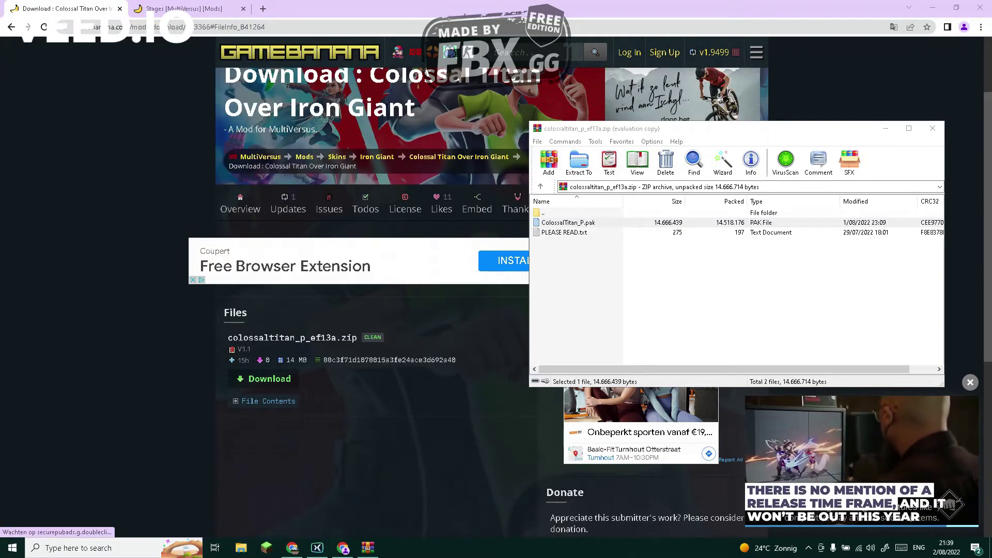
pyautogui.click(932, 128)
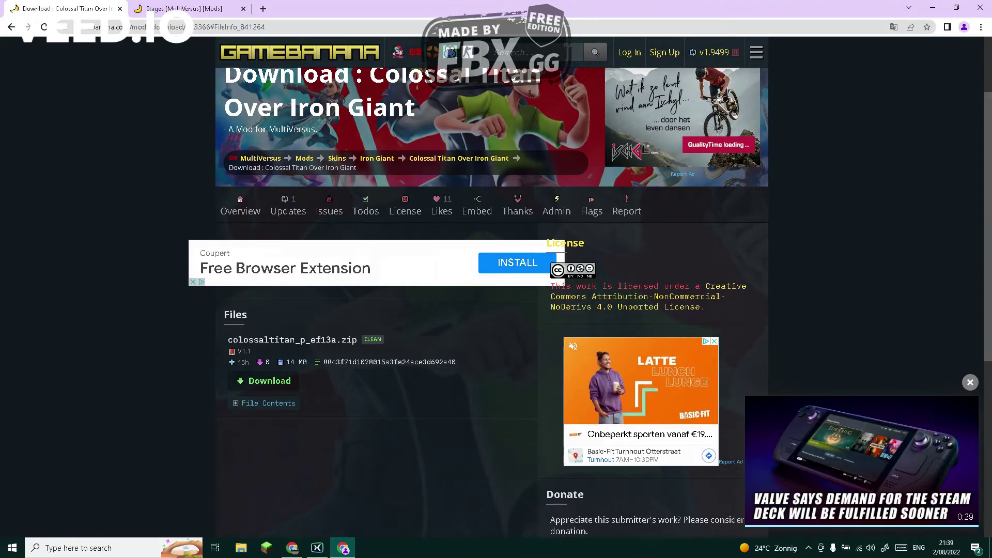
pyautogui.scroll(-5, 491, 309)
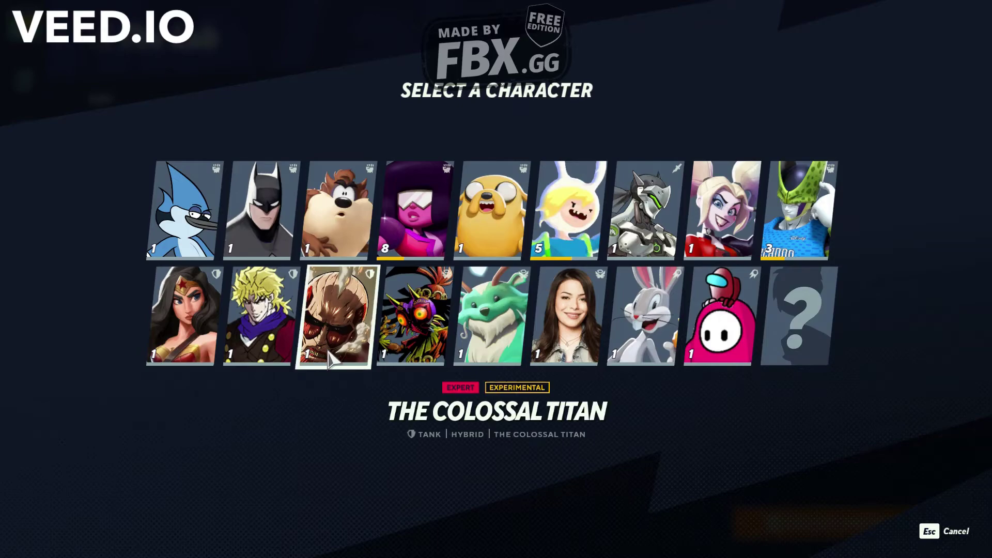
# - In MultiVersus, choose The Colossal Titan with the first Iron Giant variant and resume training in The Lab
pyautogui.click(315, 364)
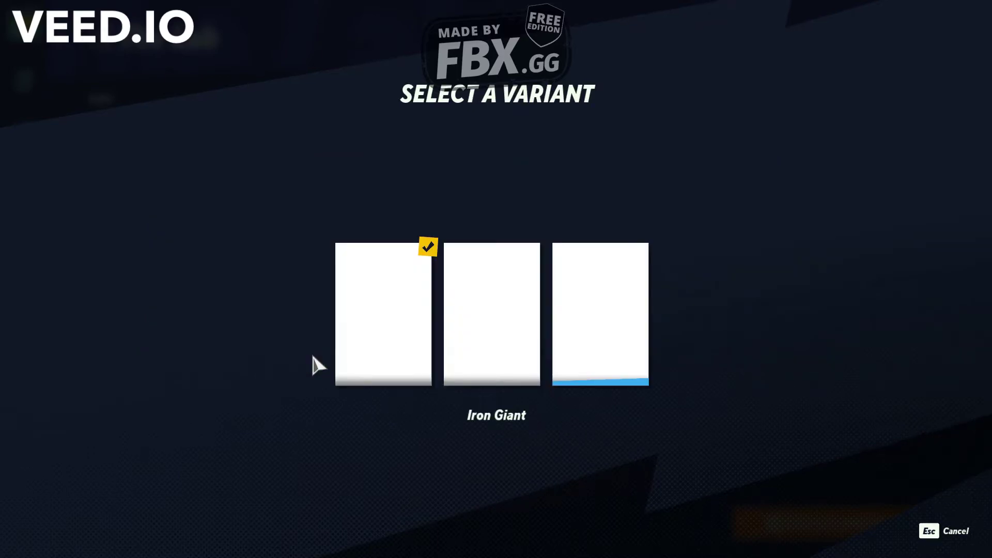
pyautogui.click(383, 368)
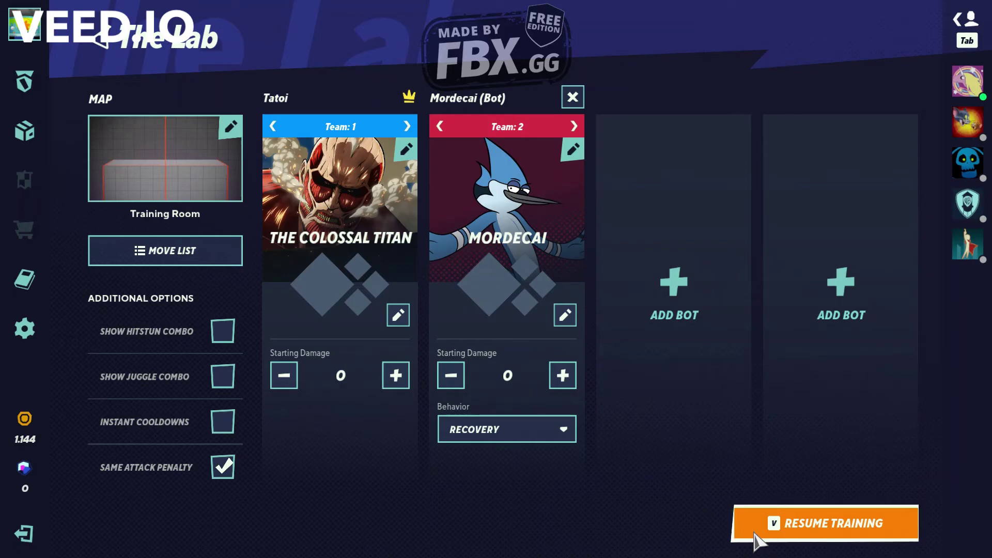
pyautogui.click(754, 534)
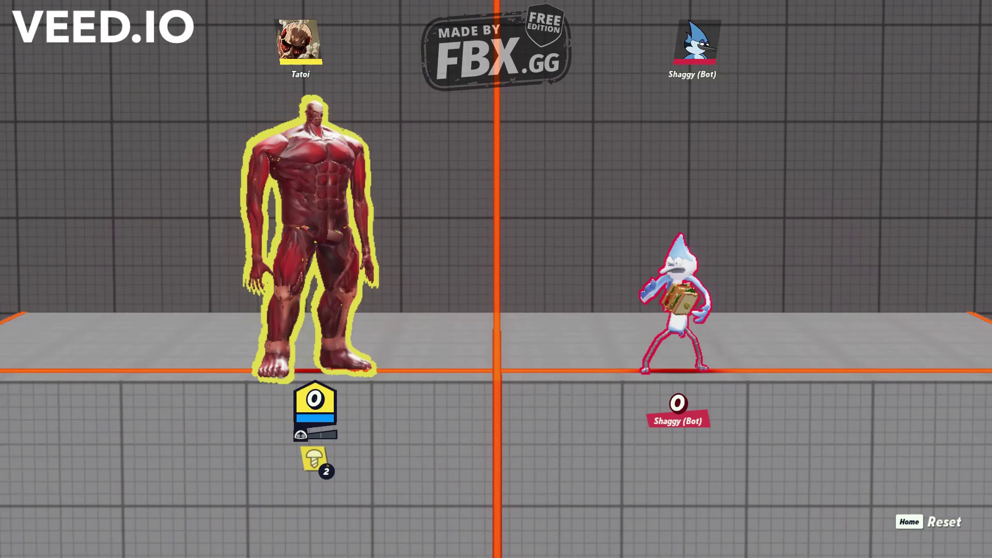
# - Test the Colossal Titan's movement, crouch and attacks against the bot in the Training Room
pyautogui.press('a')
pyautogui.press('d')
pyautogui.press('s')
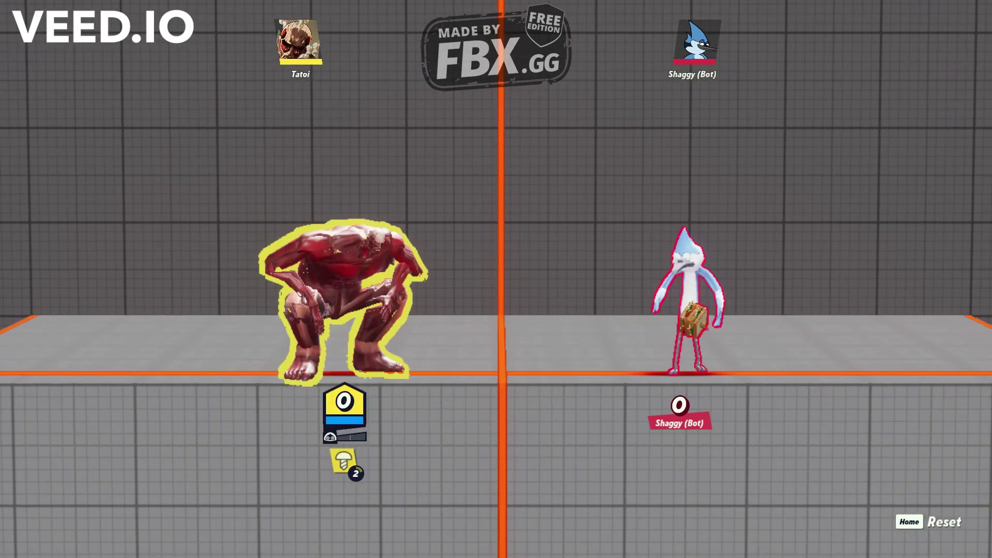
pyautogui.press('s')
pyautogui.press('space')
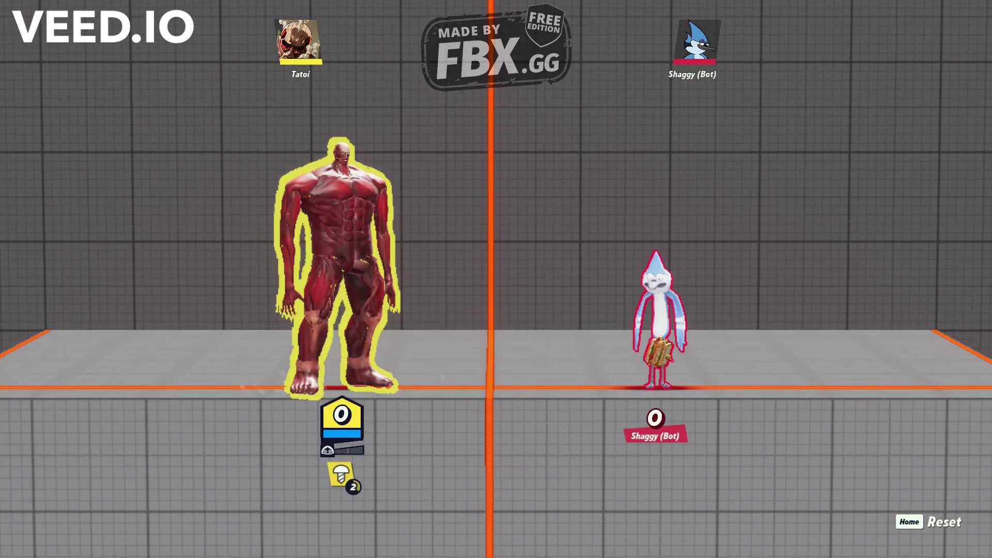
pyautogui.press('j')
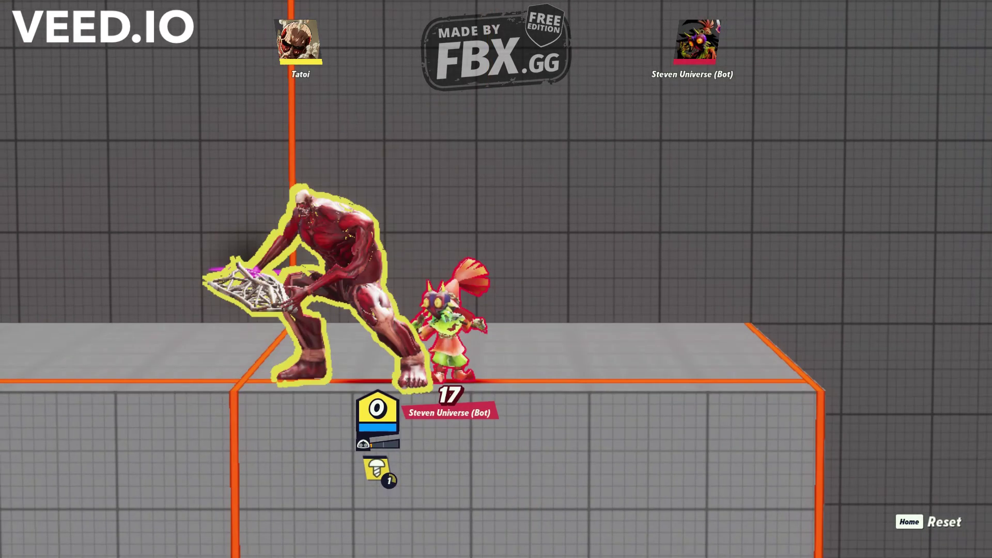
pyautogui.press('k')
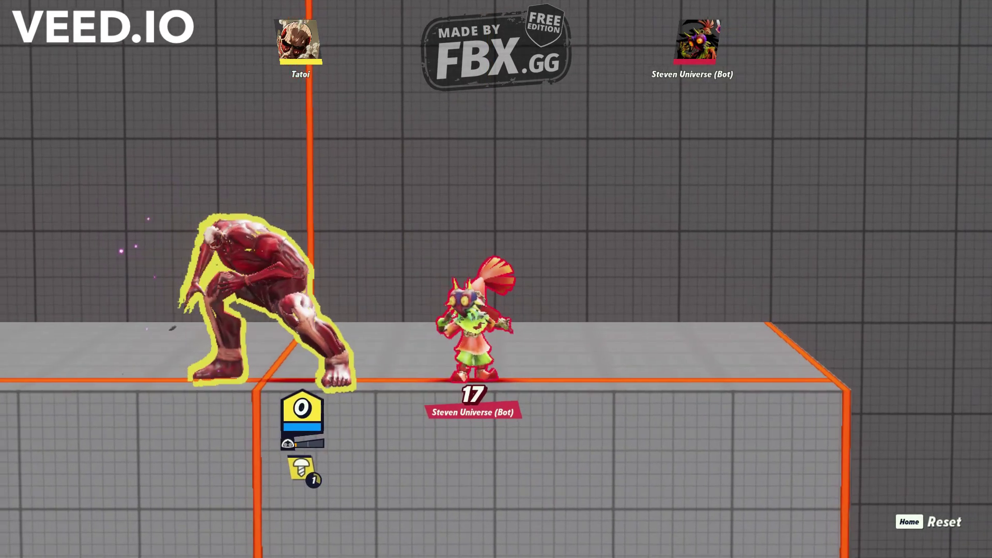
pyautogui.press('d')
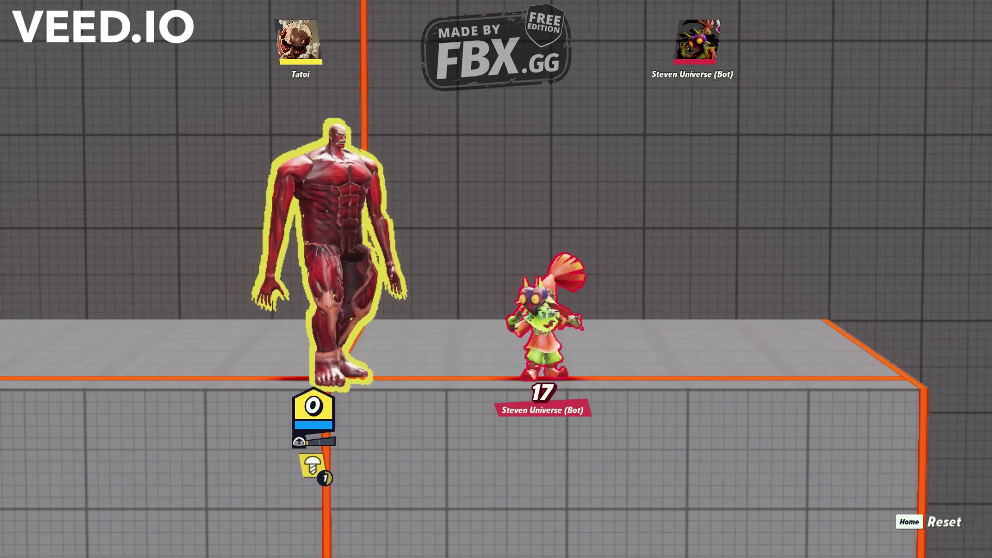